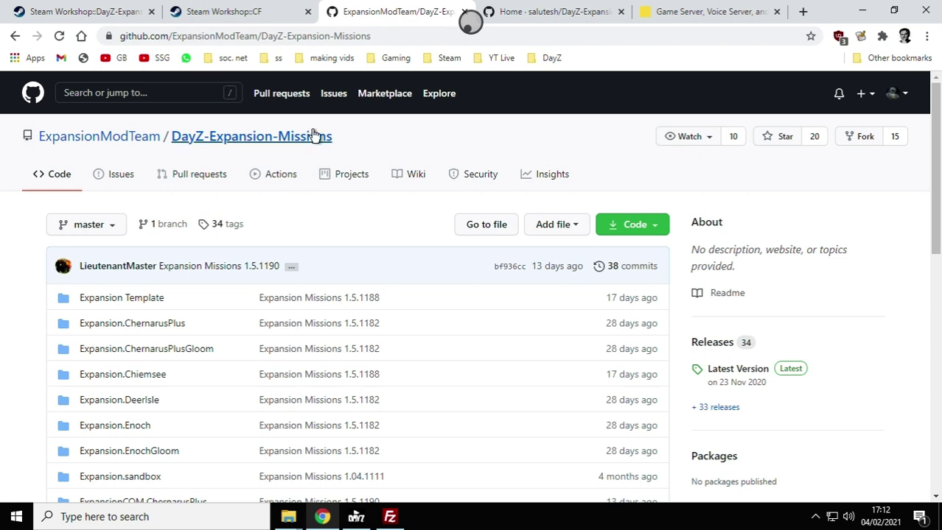
- Review the required items listed on the DayZ-Expansion Steam Workshop page
click(101, 14)
scroll(464, 251, down, 3)
scroll(648, 353, down, 1)
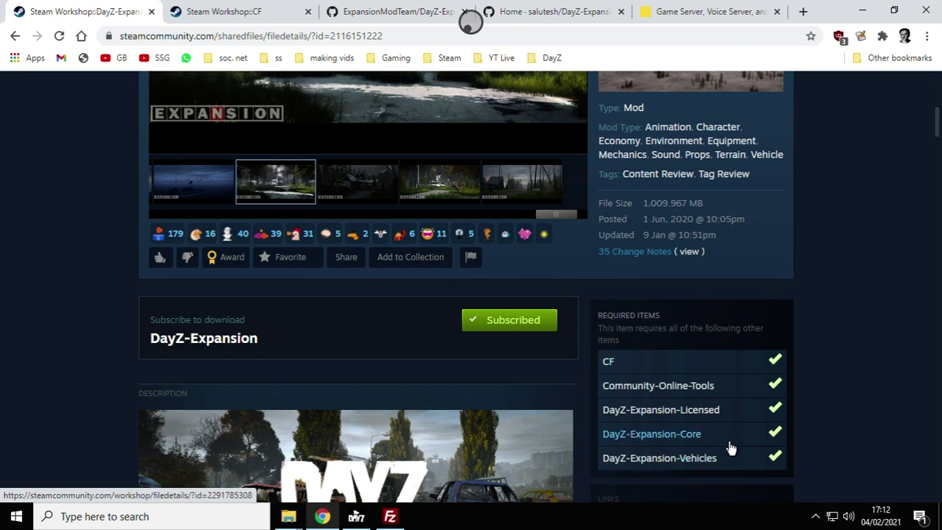
scroll(700, 419, up, 3)
scroll(671, 384, down, 2)
scroll(672, 384, down, 1)
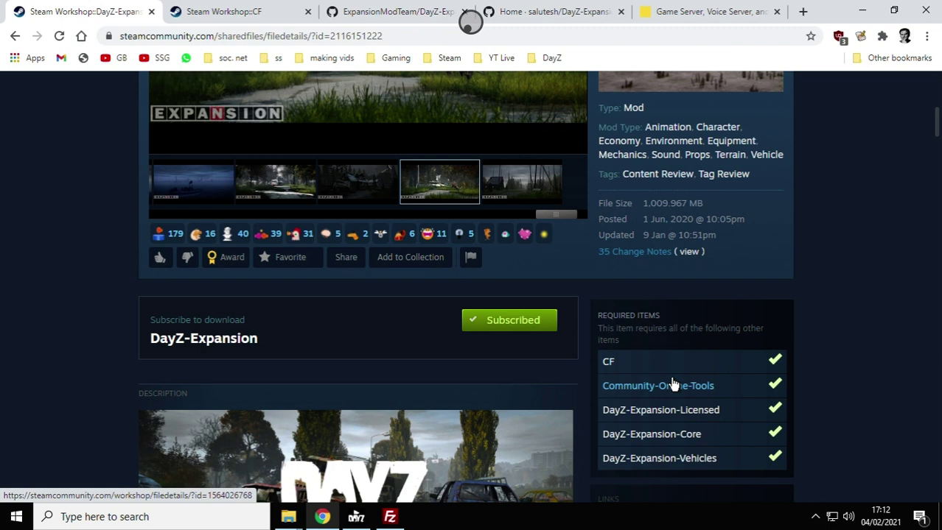
scroll(672, 385, up, 1)
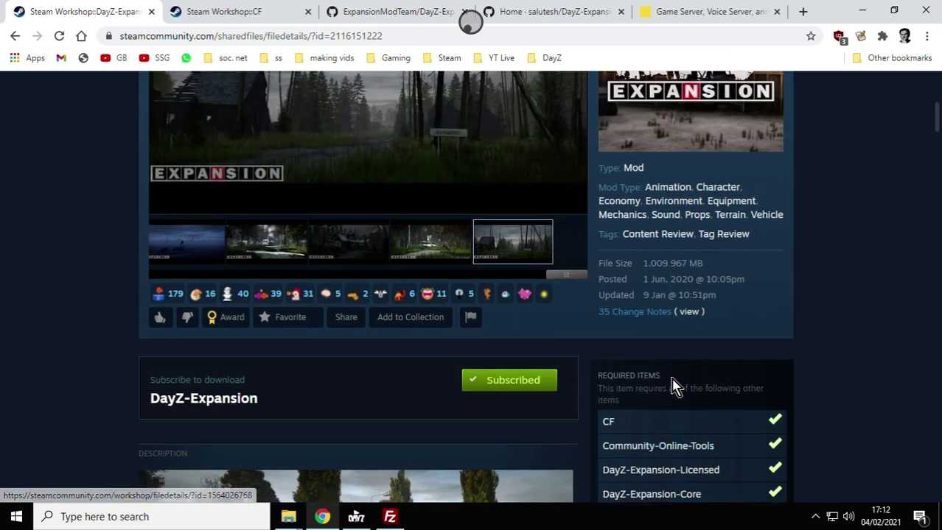
scroll(673, 383, down, 1)
scroll(507, 360, up, 4)
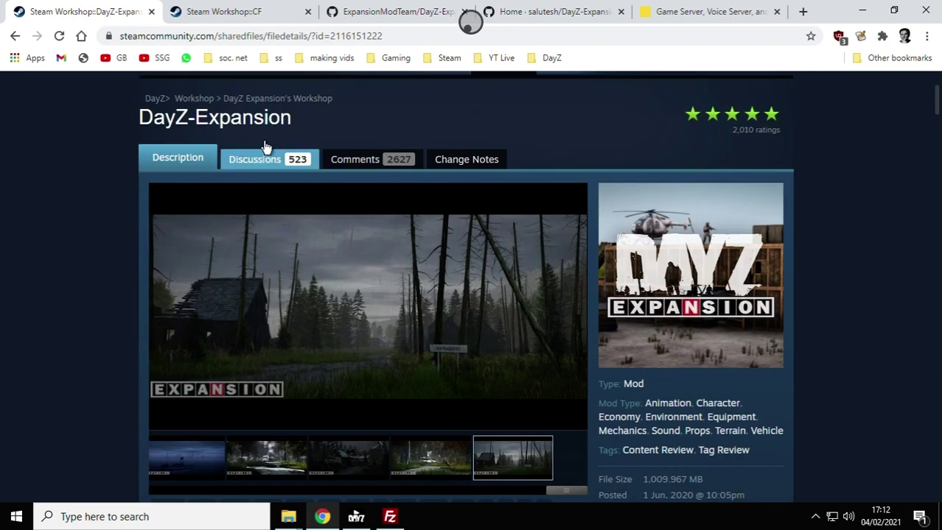
- View the download options of the DayZ-Expansion-Missions GitHub repository, then open the extracted DayZ-Expansion-Missions-master folder in File Explorer
click(390, 12)
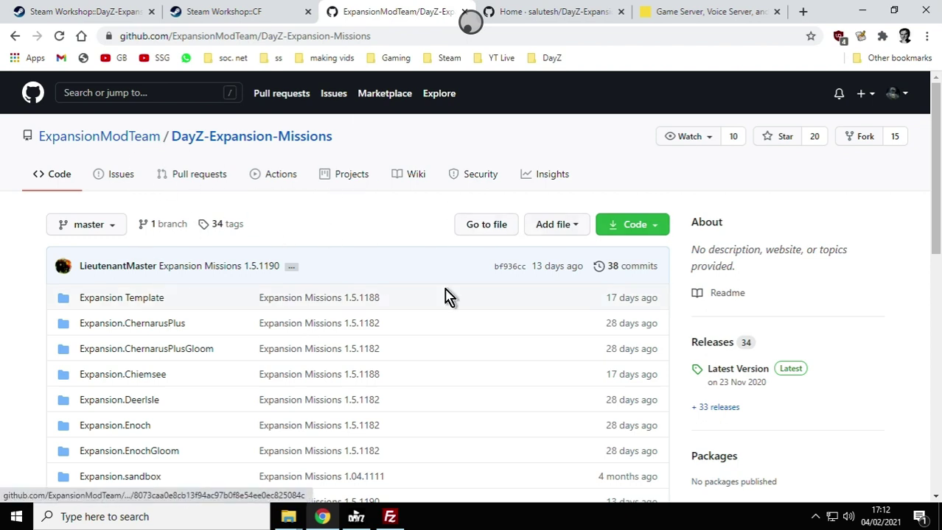
click(651, 231)
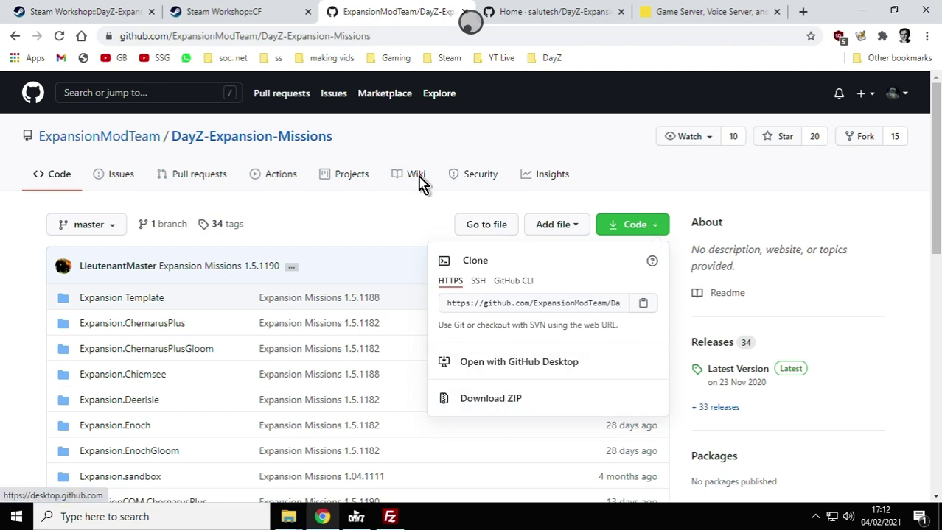
click(294, 522)
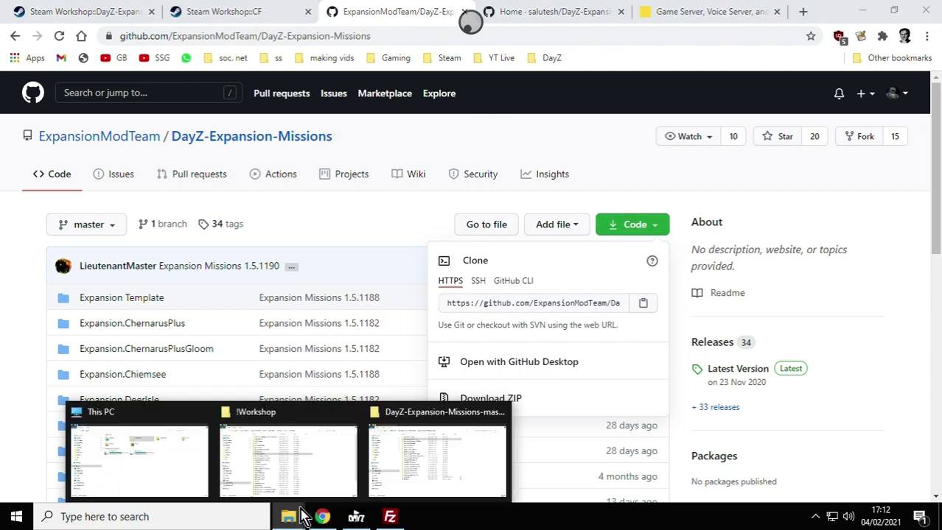
click(421, 459)
click(63, 46)
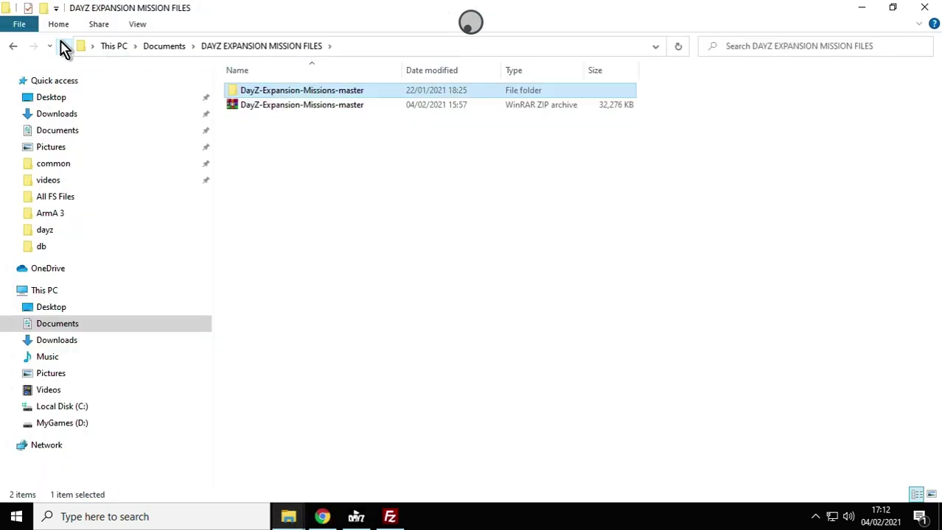
double_click(302, 99)
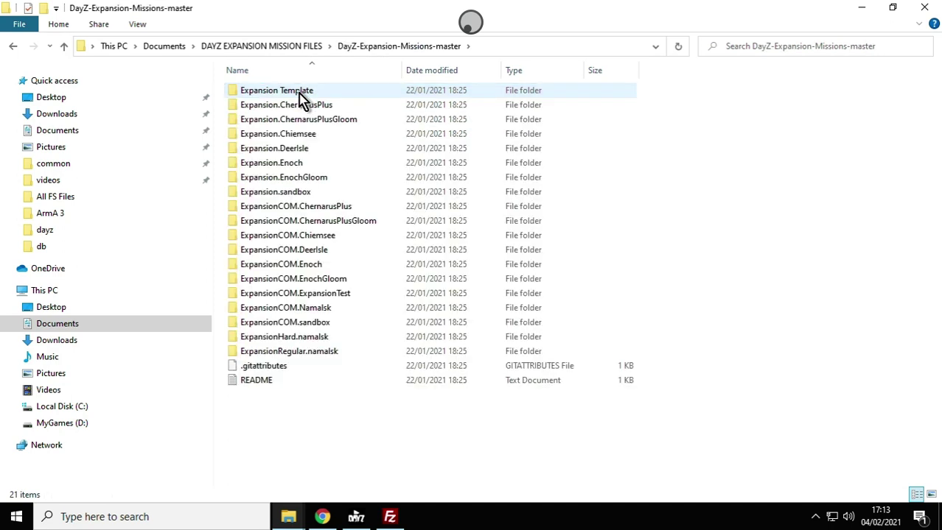
- Inspect the Expansion.ChernarusPlus mission folder and its db subfolder, and return to DayZ-Expansion-Missions-master
double_click(294, 107)
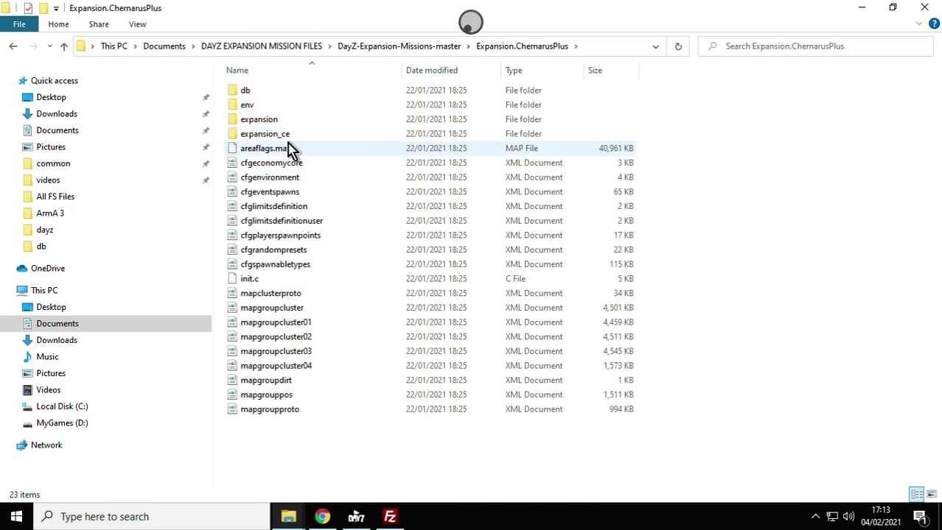
double_click(248, 92)
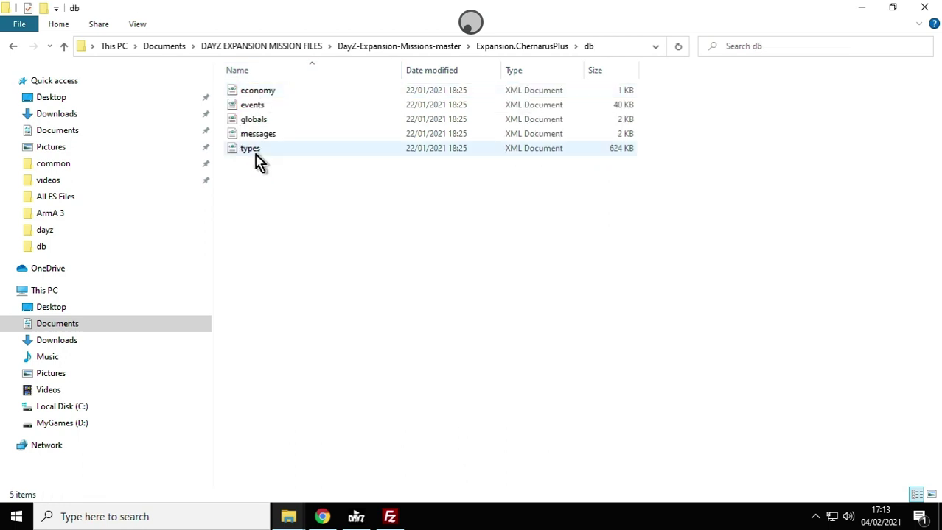
click(63, 49)
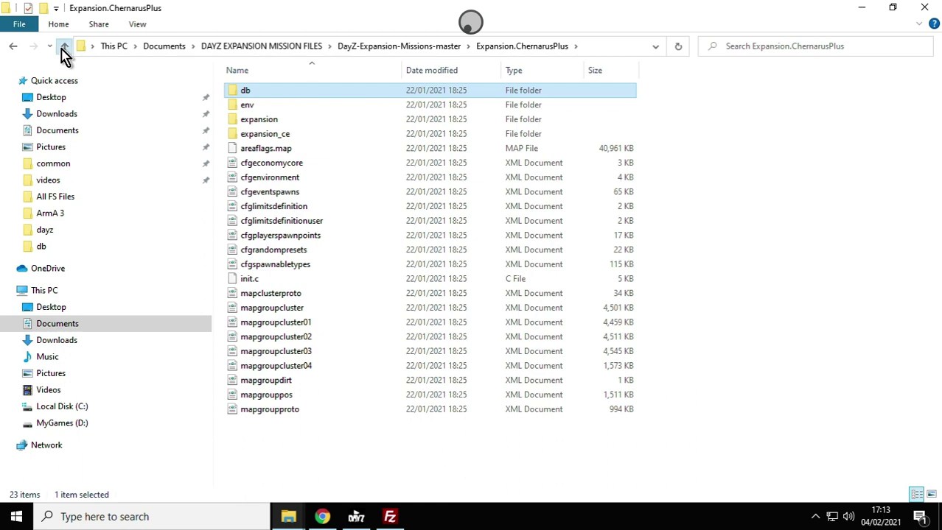
click(63, 49)
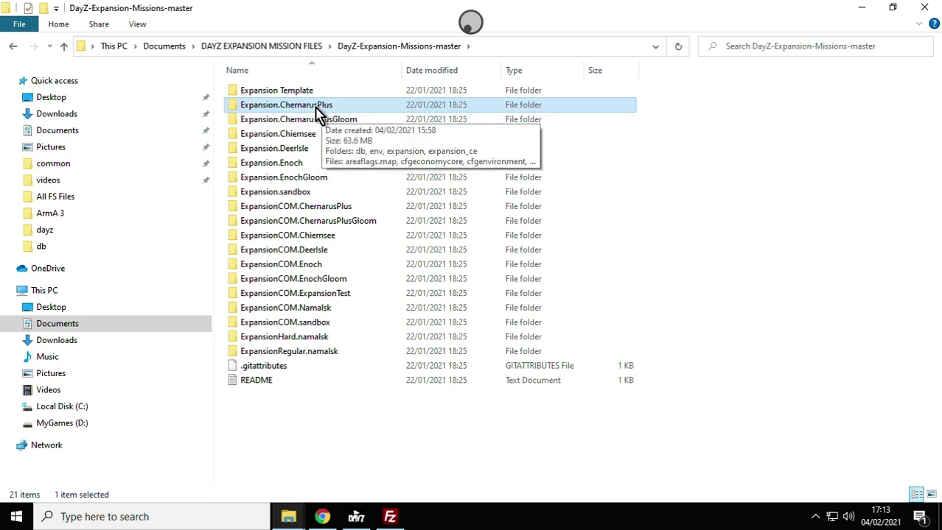
right_click(319, 115)
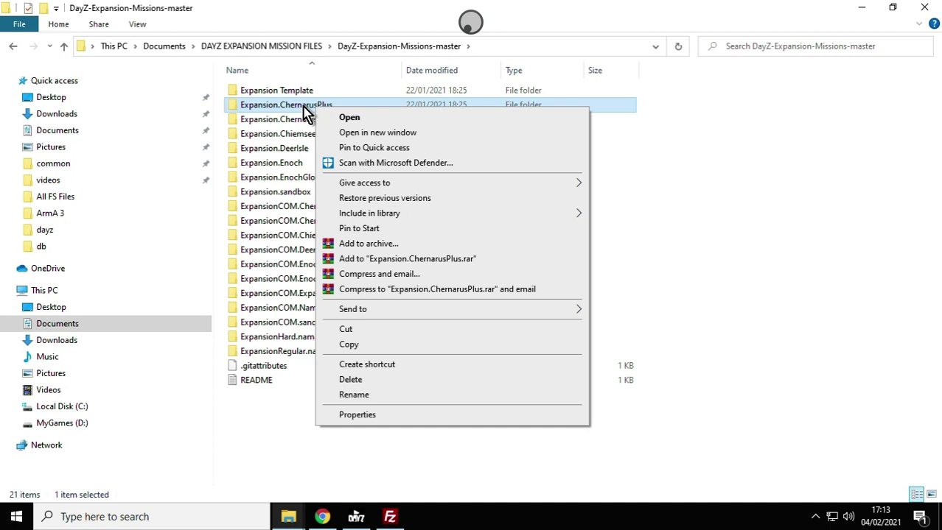
click(293, 523)
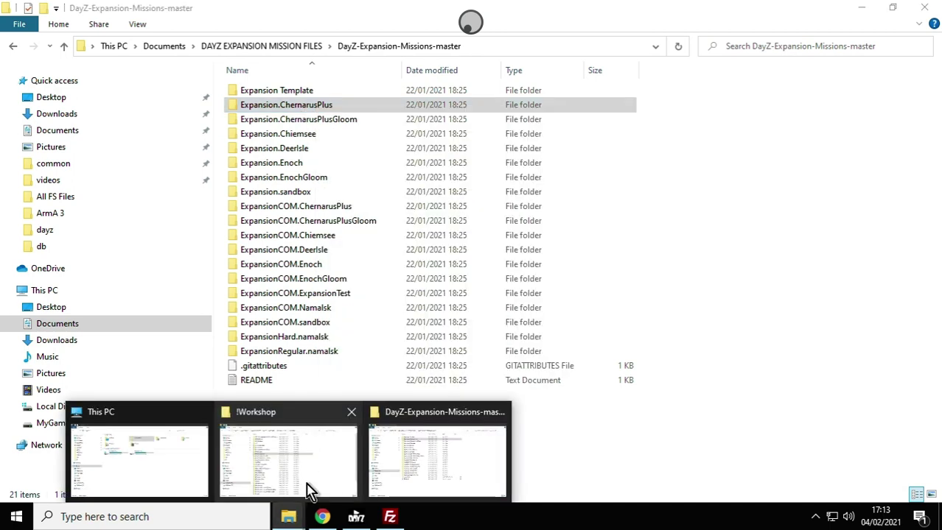
click(292, 458)
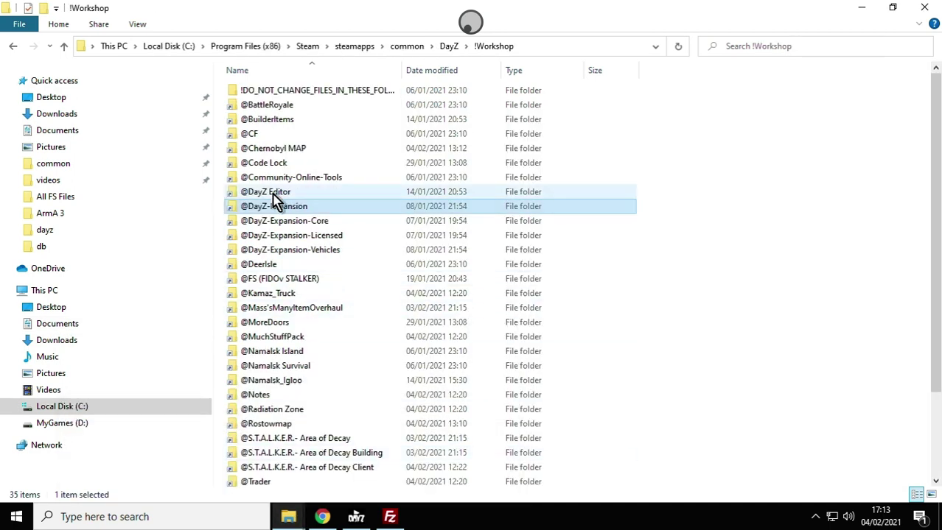
double_click(242, 212)
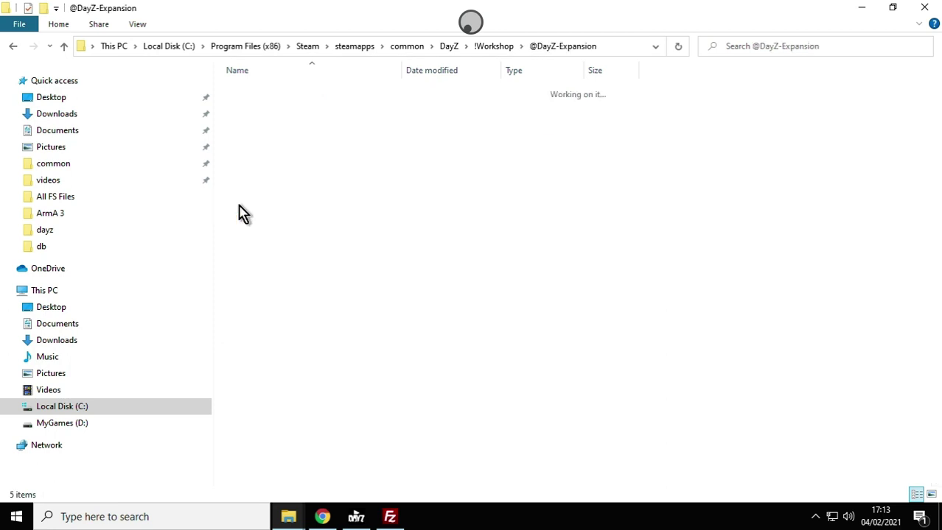
click(64, 50)
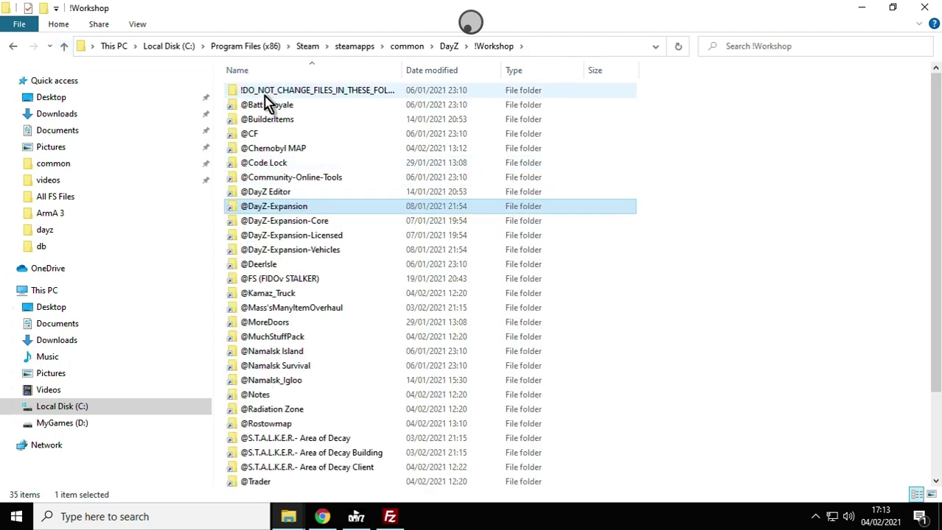
- Switch to the DayZ Launcher and open the DayZ-Expansion mod's folder in Windows Explorer, accepting the Workshop cache warning
click(359, 518)
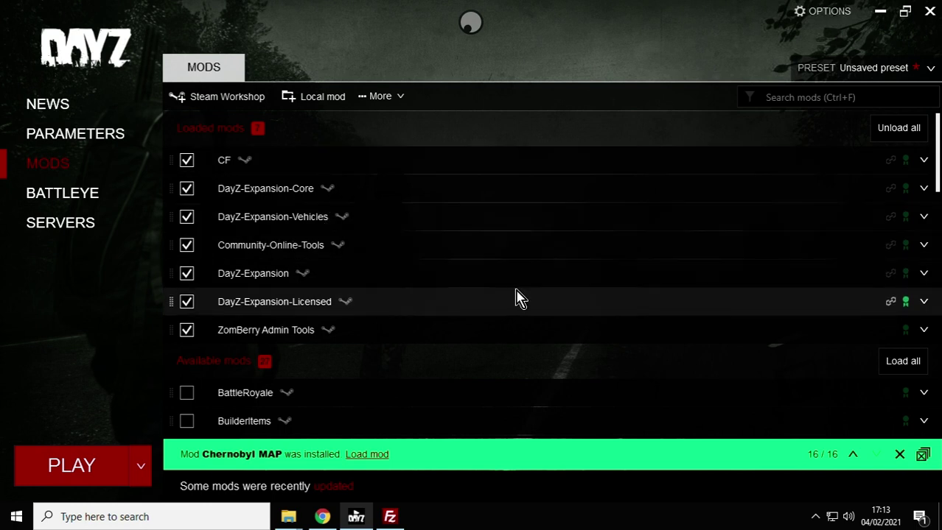
click(923, 273)
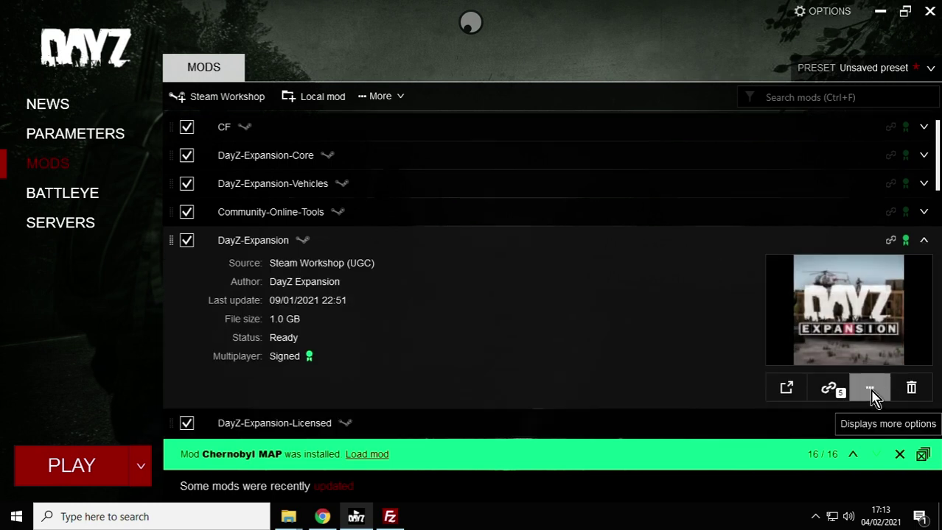
click(871, 392)
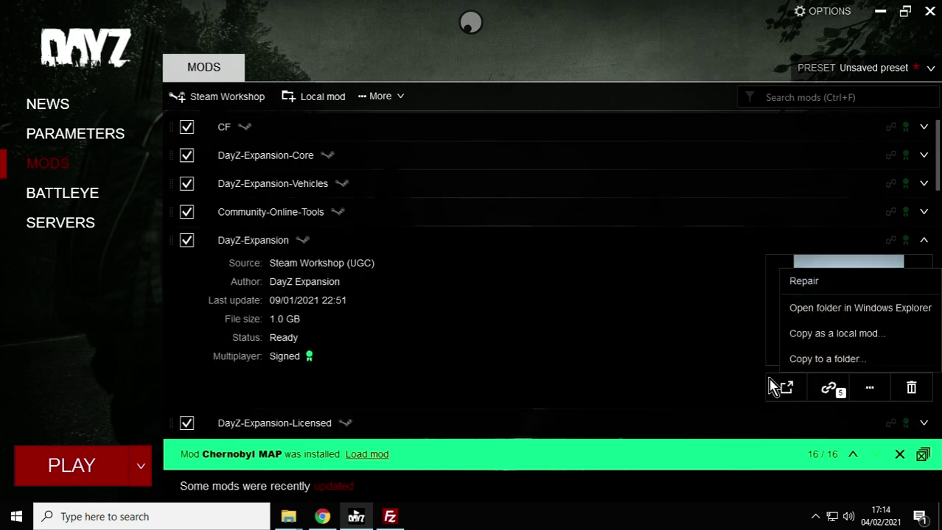
click(844, 317)
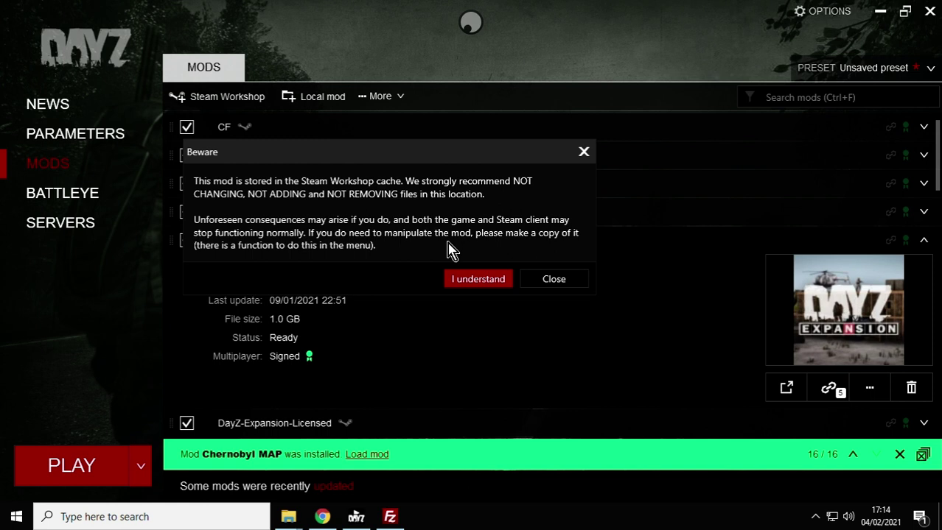
click(483, 280)
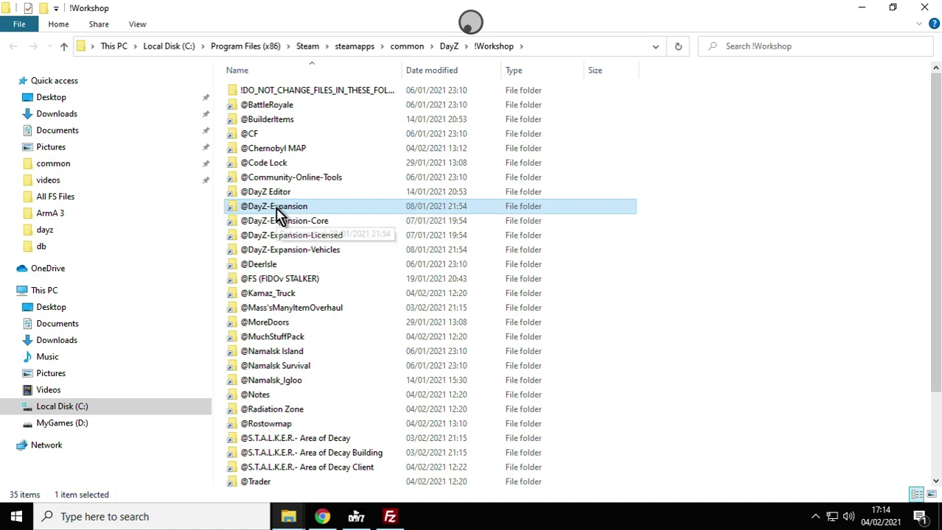
double_click(298, 213)
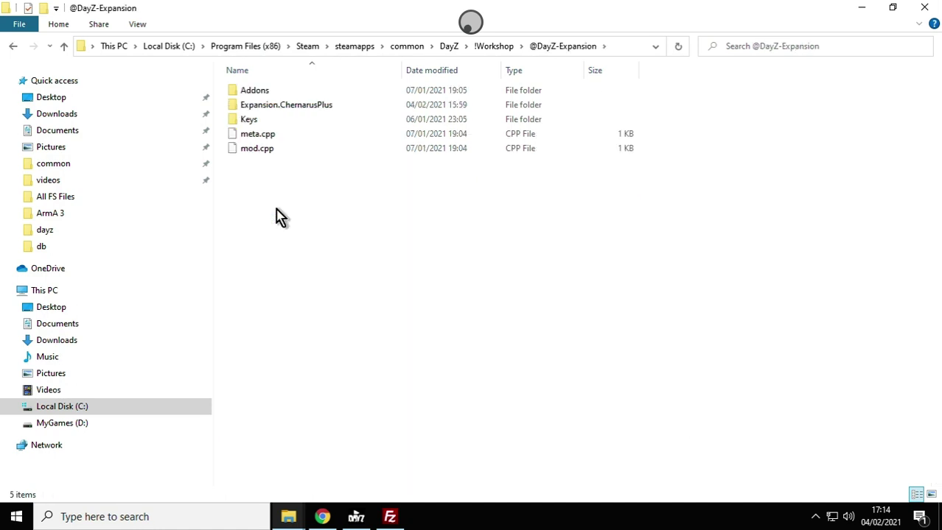
double_click(254, 92)
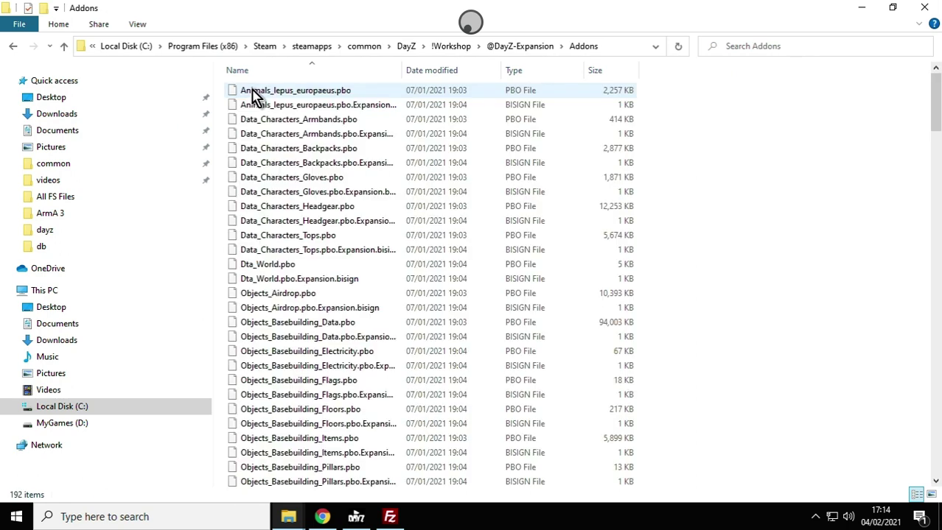
click(63, 45)
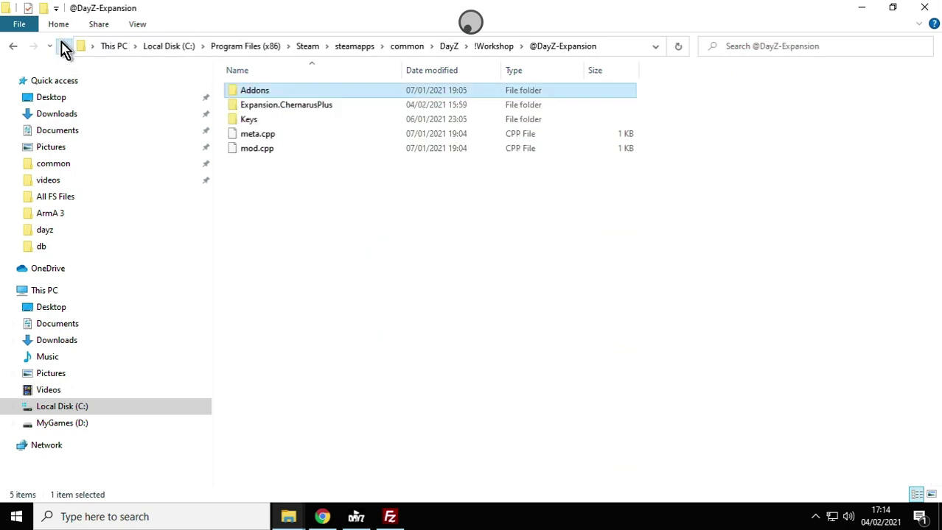
double_click(272, 109)
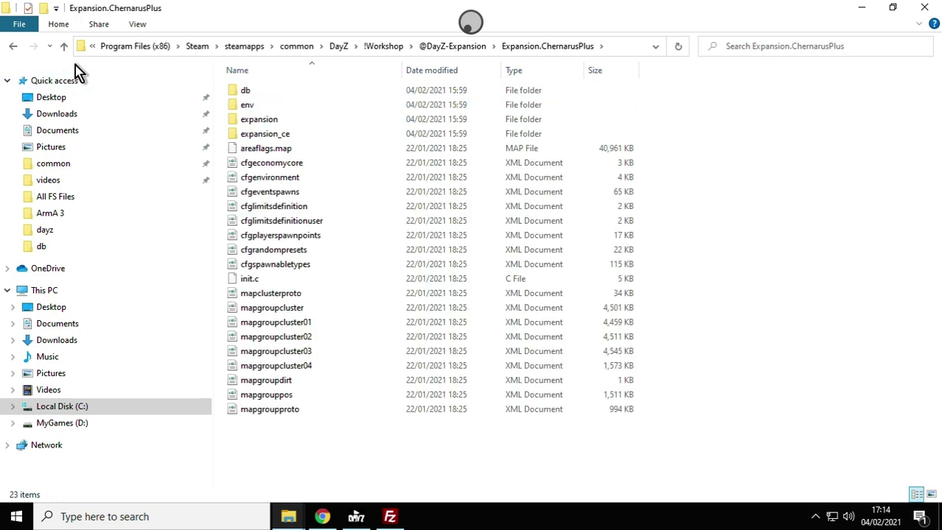
click(63, 46)
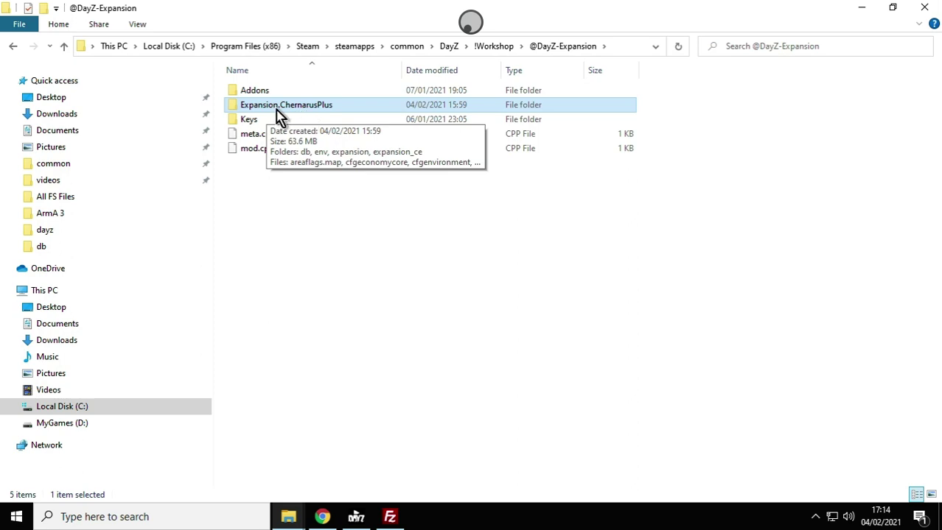
double_click(251, 123)
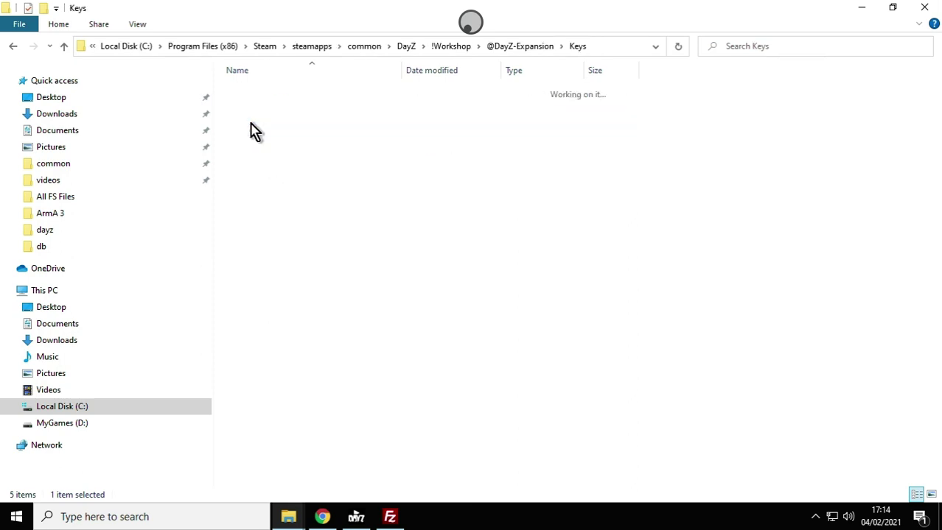
click(65, 49)
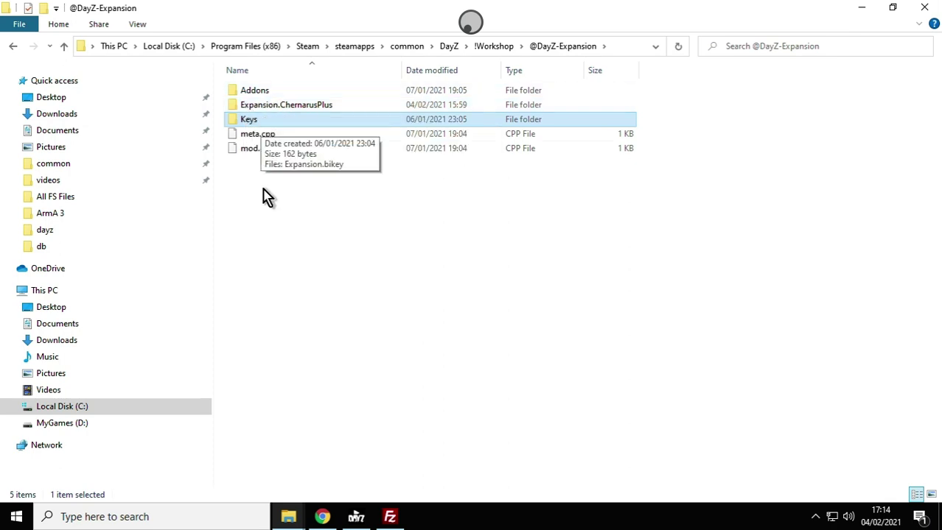
- Switch to the DayZ-Expansion-Missions-master folder and copy its Expansion.ChernarusPlus mission folder
click(280, 527)
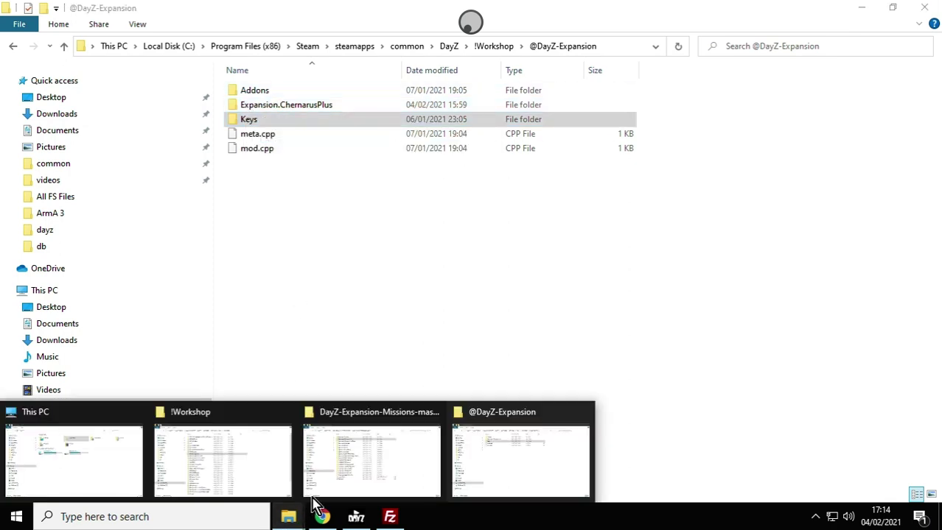
click(376, 483)
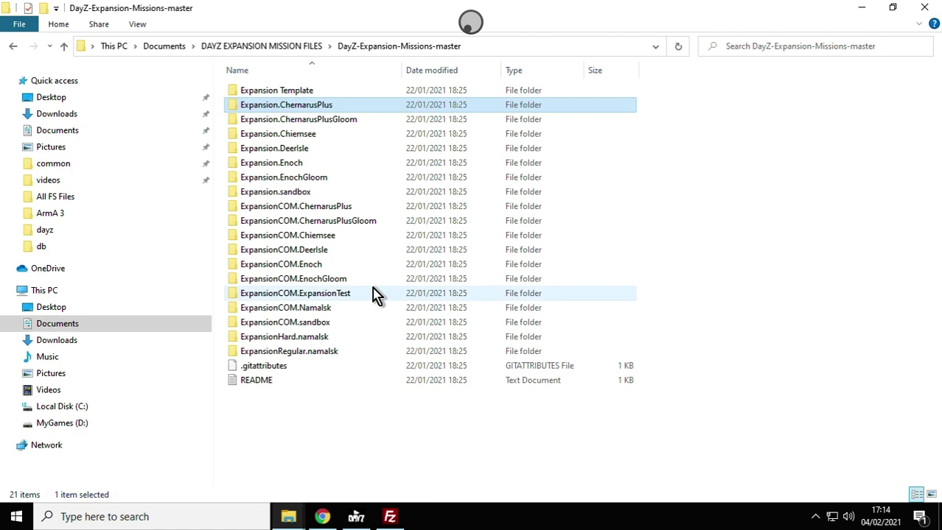
right_click(293, 106)
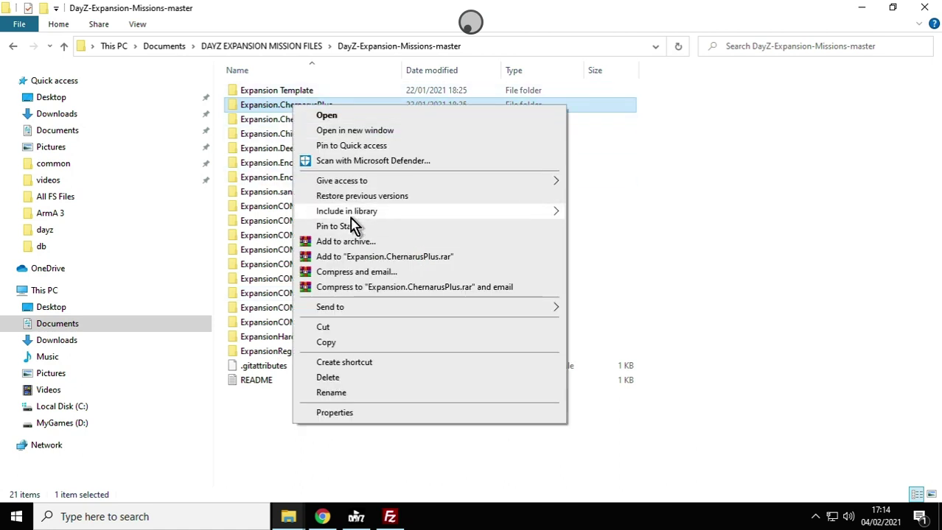
click(332, 342)
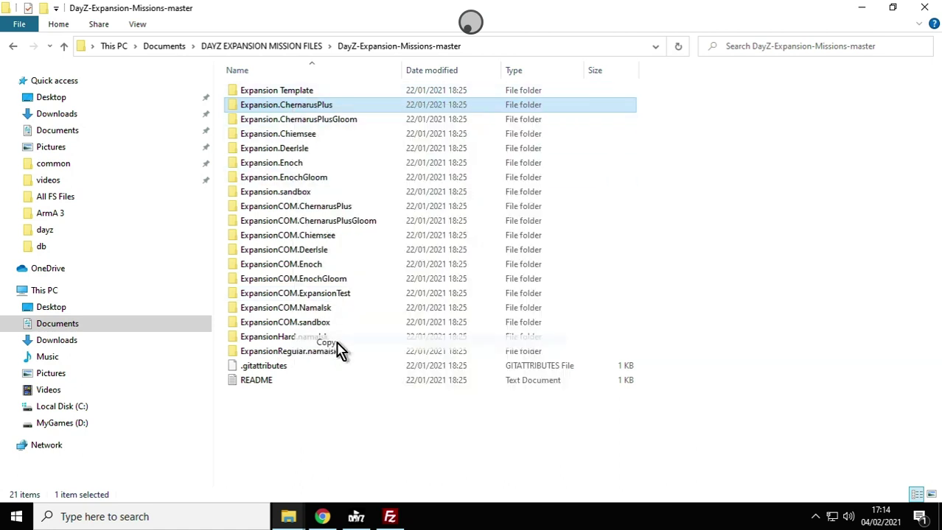
click(287, 519)
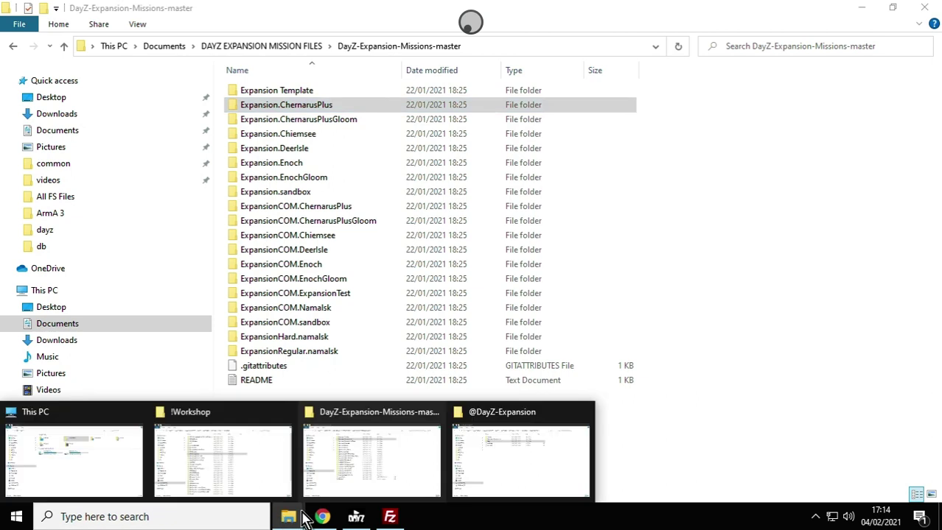
click(258, 461)
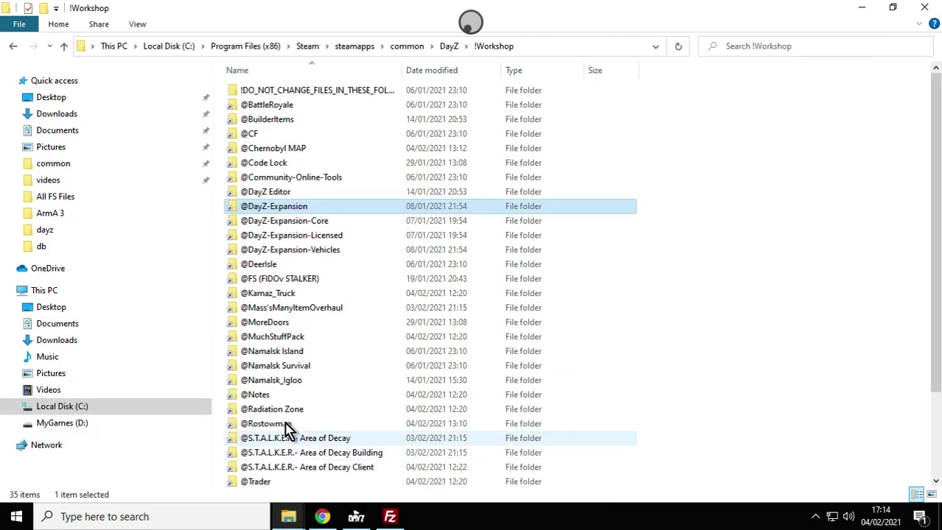
double_click(291, 211)
right_click(368, 284)
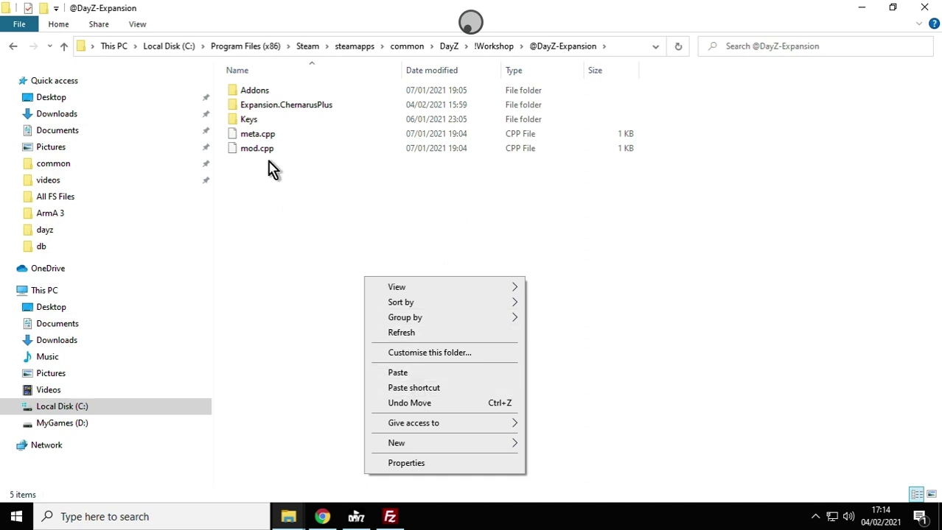
click(324, 206)
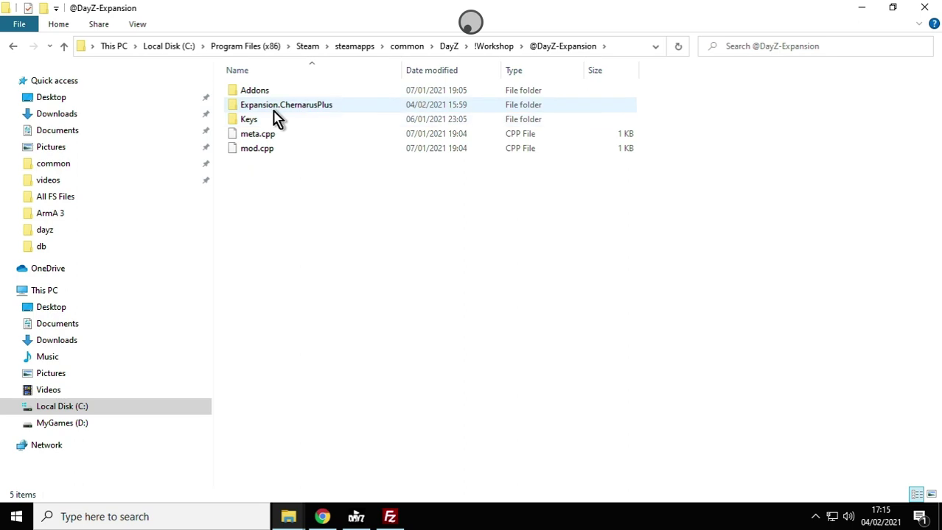
mouse_move(276, 118)
click(63, 47)
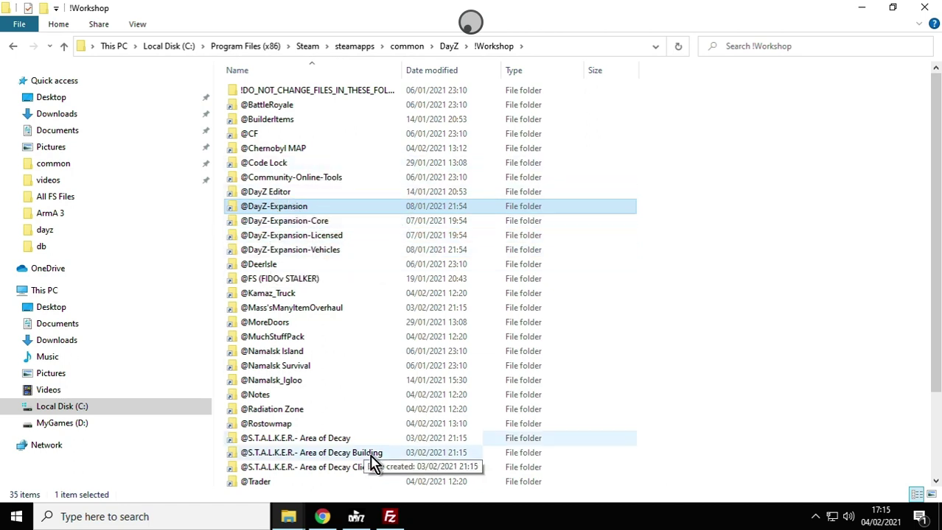
- Check the local and remote sites in FileZilla, return to the !Workshop folder in Windows Explorer and copy its full path
click(390, 517)
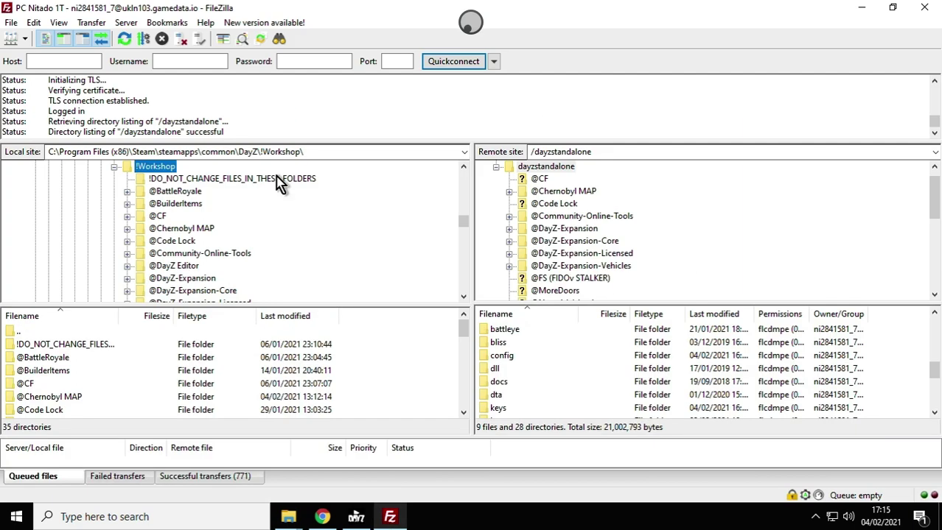
click(320, 110)
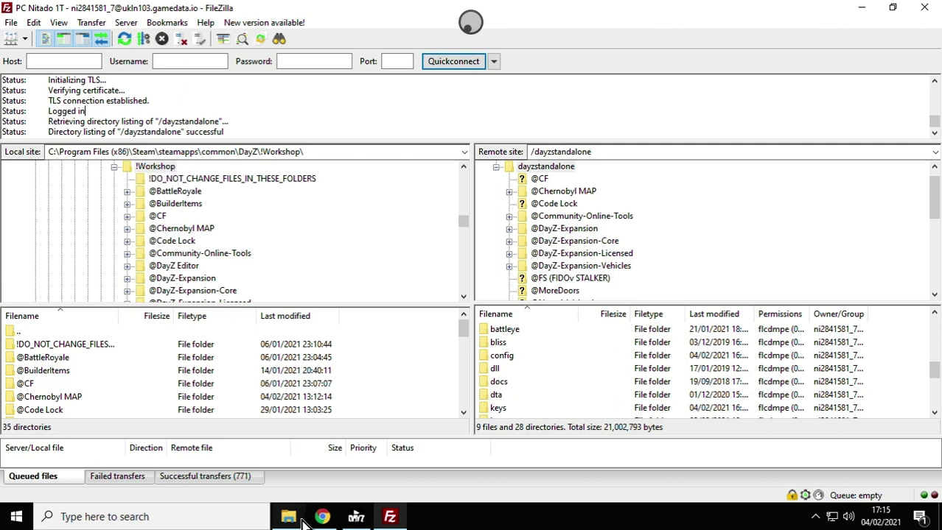
mouse_move(287, 519)
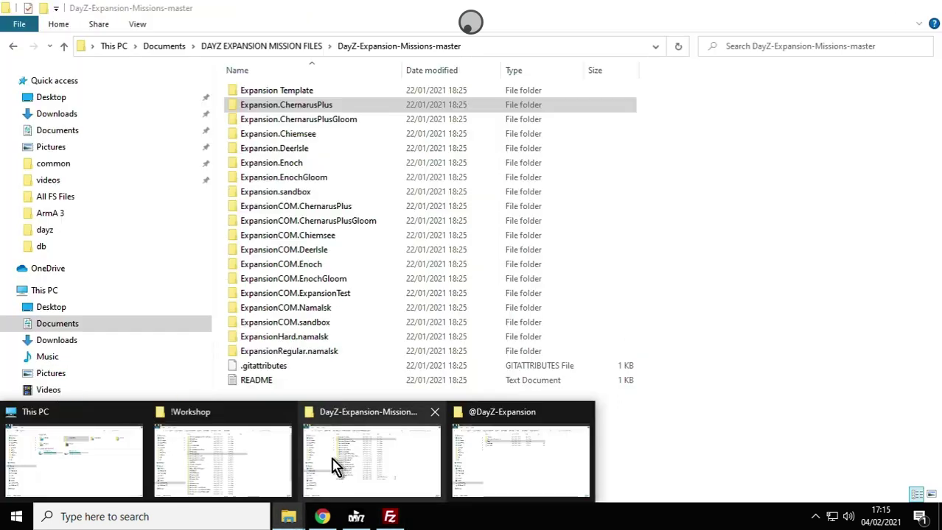
click(278, 463)
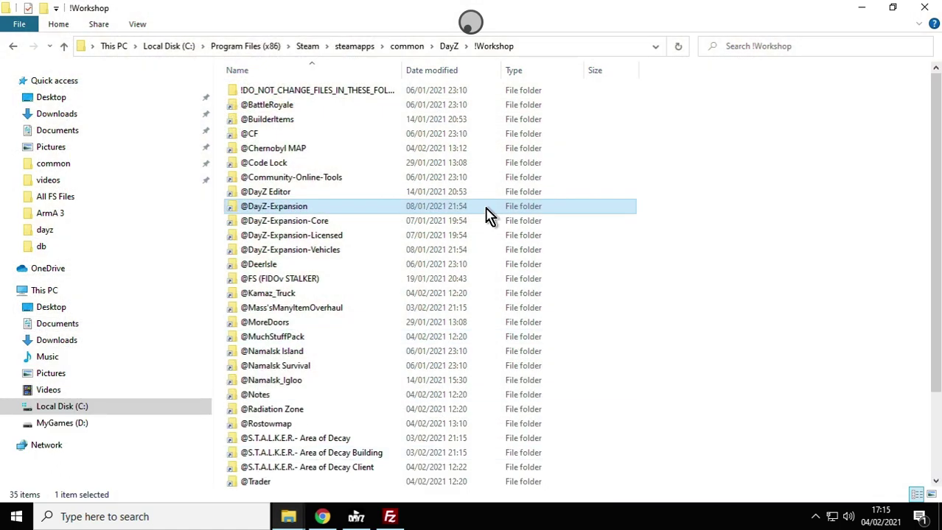
click(557, 48)
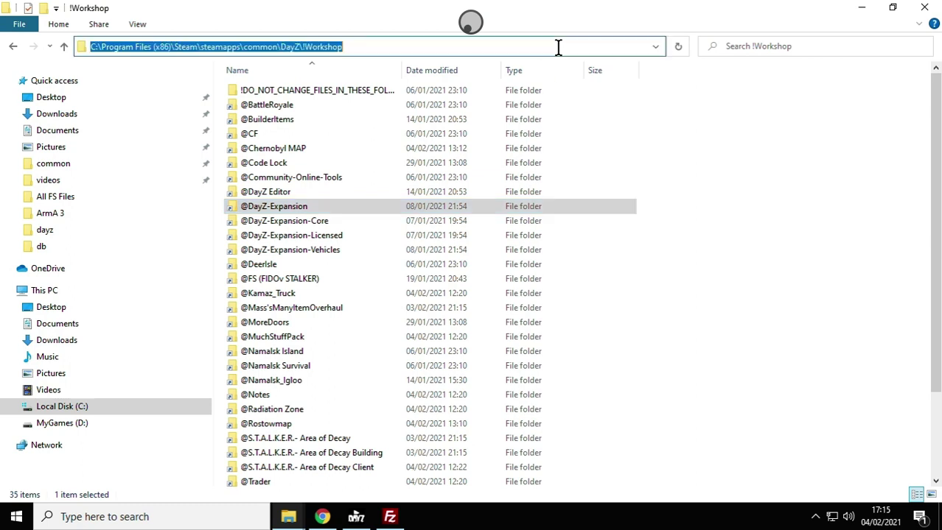
right_click(271, 48)
click(305, 94)
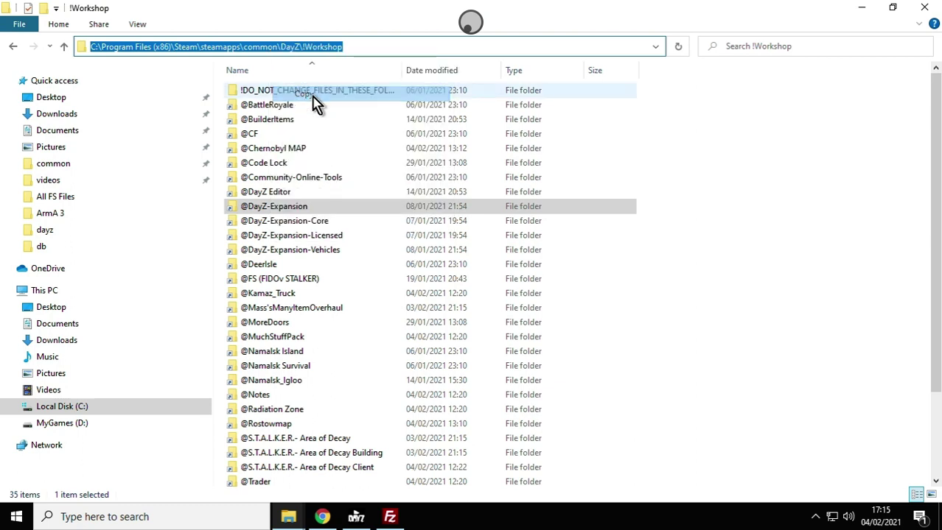
- Switch to FileZilla and paste C:\Program Files (x86)\Steam\steamapps\common\DayZ\!Workshop as the local site path
click(390, 517)
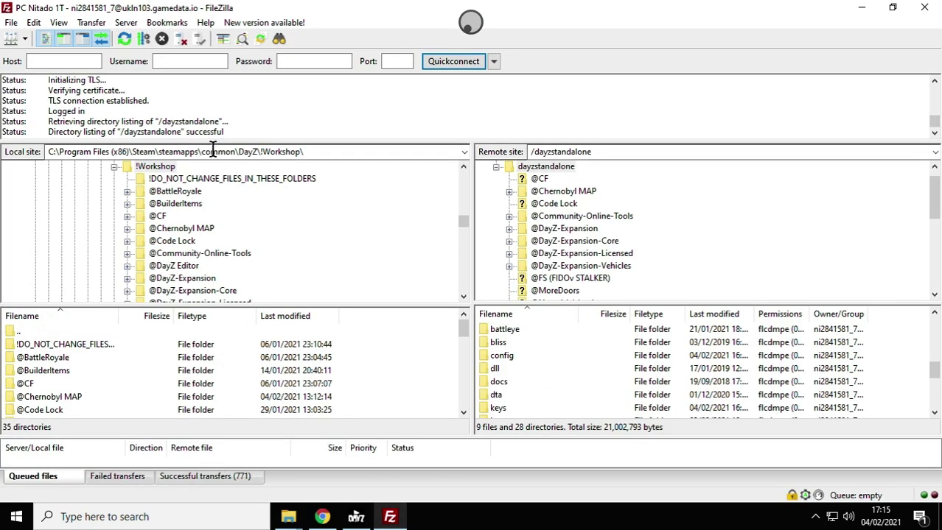
click(213, 151)
right_click(212, 151)
click(284, 210)
scroll(283, 210, down, 1)
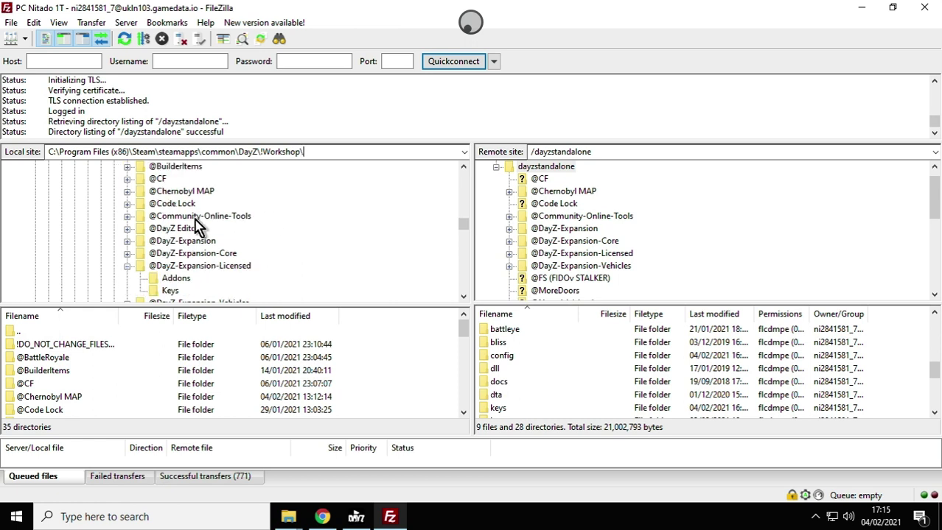
scroll(185, 241, down, 1)
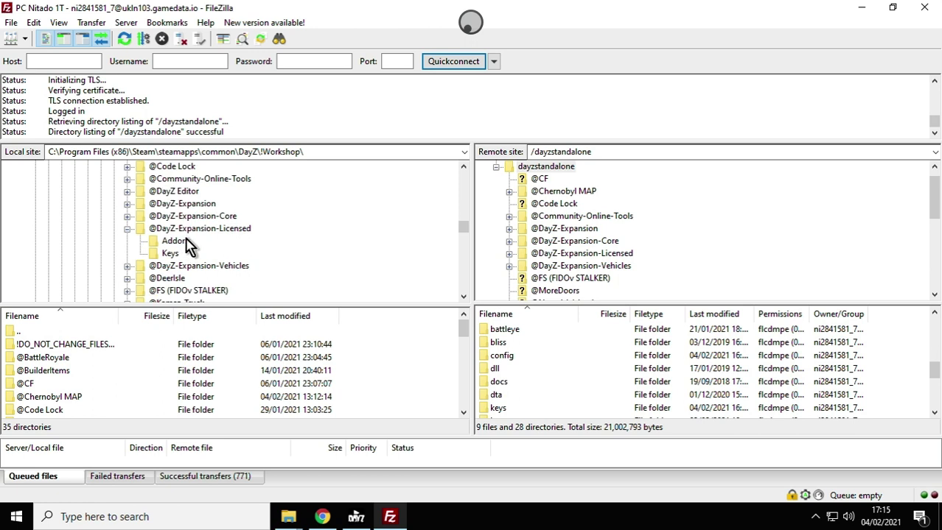
click(126, 229)
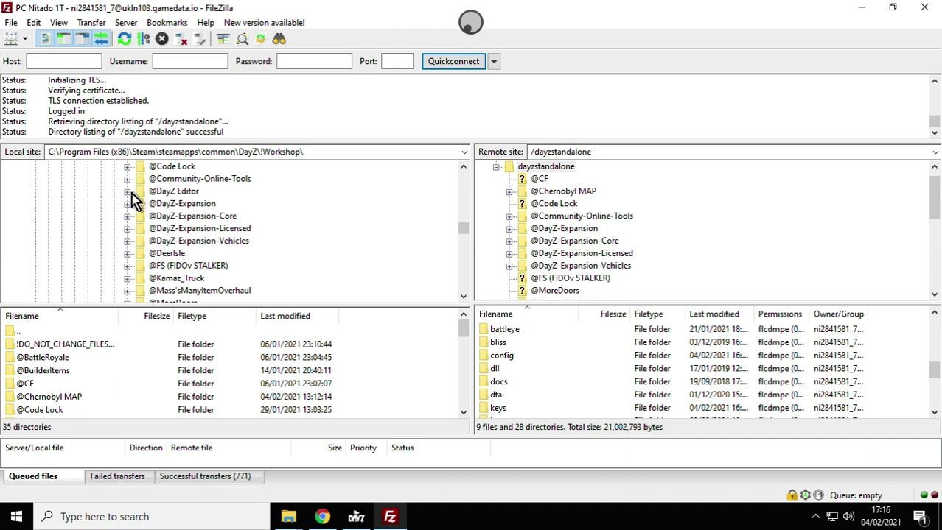
click(542, 168)
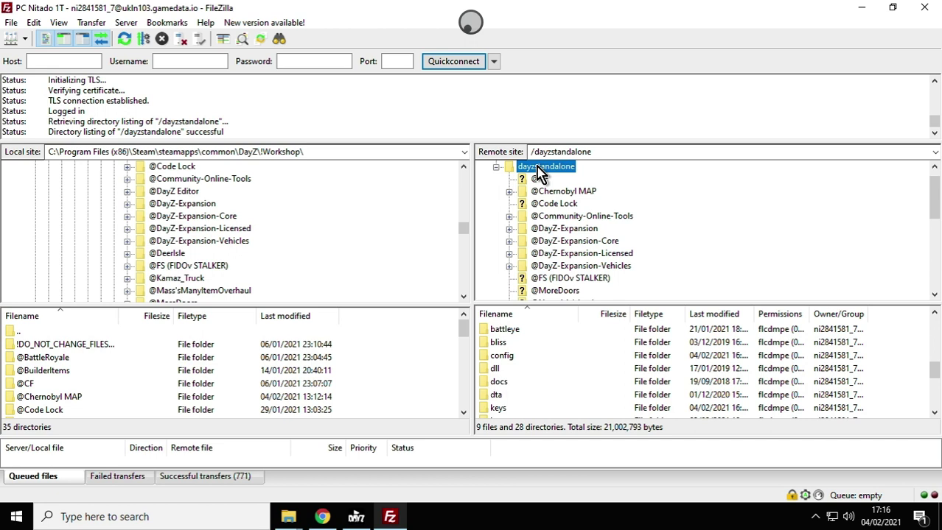
click(184, 204)
right_click(184, 201)
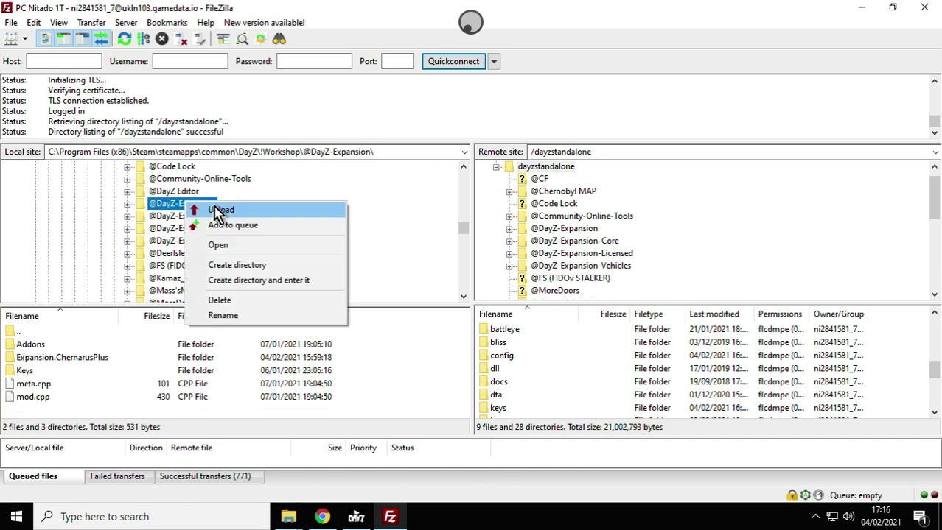
click(164, 216)
right_click(171, 217)
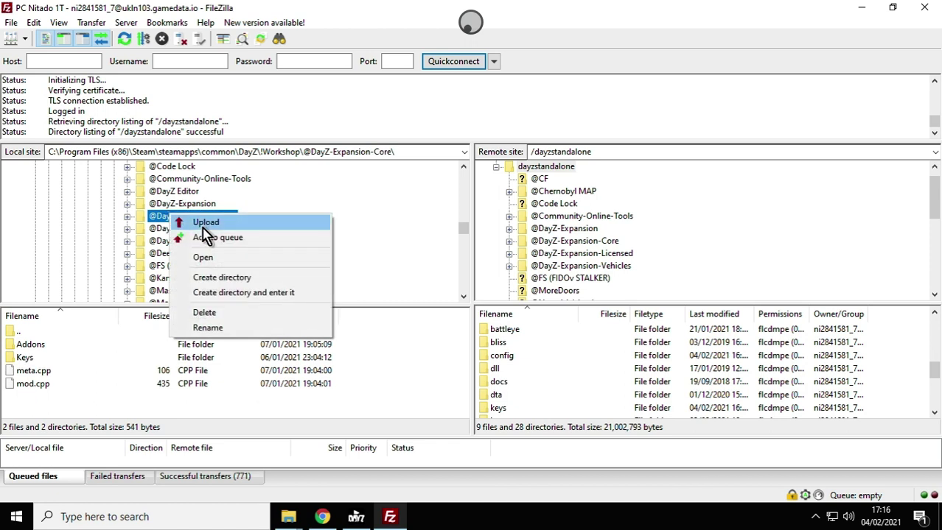
click(162, 229)
right_click(154, 229)
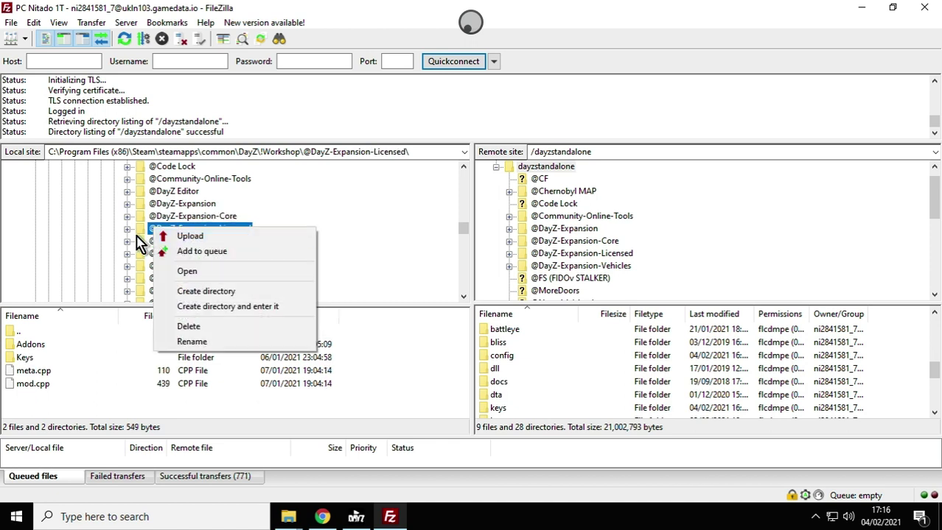
click(159, 242)
right_click(181, 243)
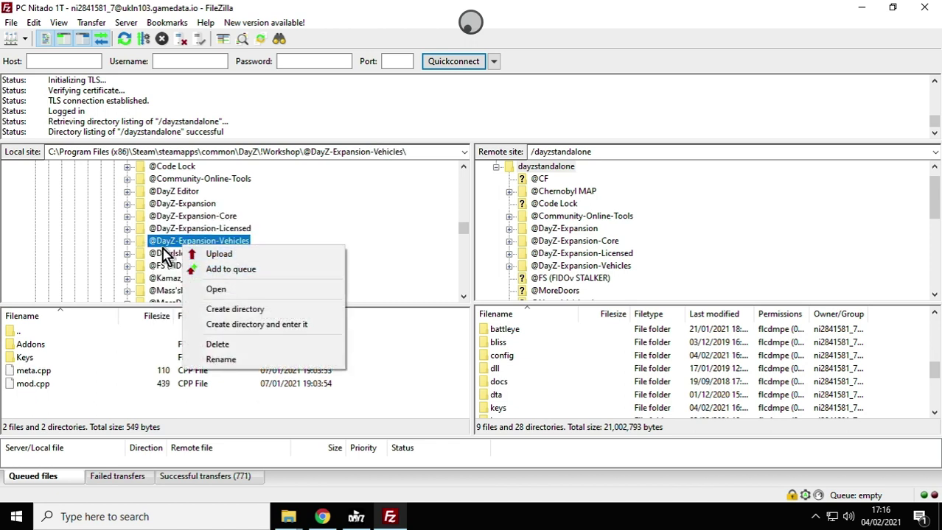
click(306, 238)
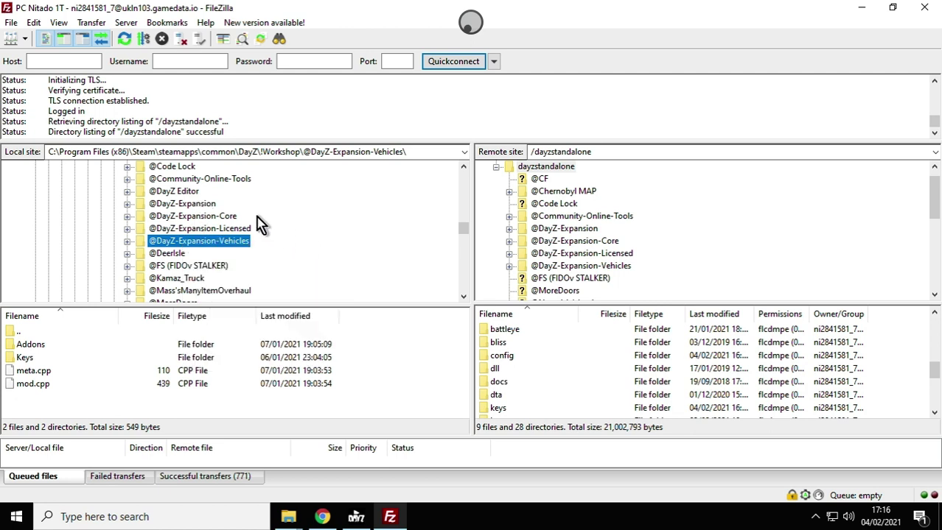
scroll(223, 230, up, 1)
click(164, 178)
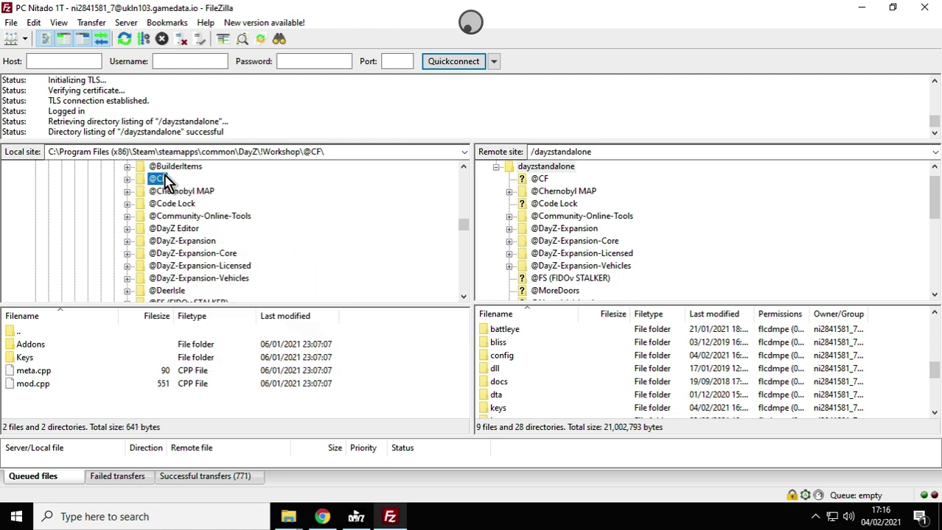
right_click(165, 181)
click(361, 190)
click(208, 219)
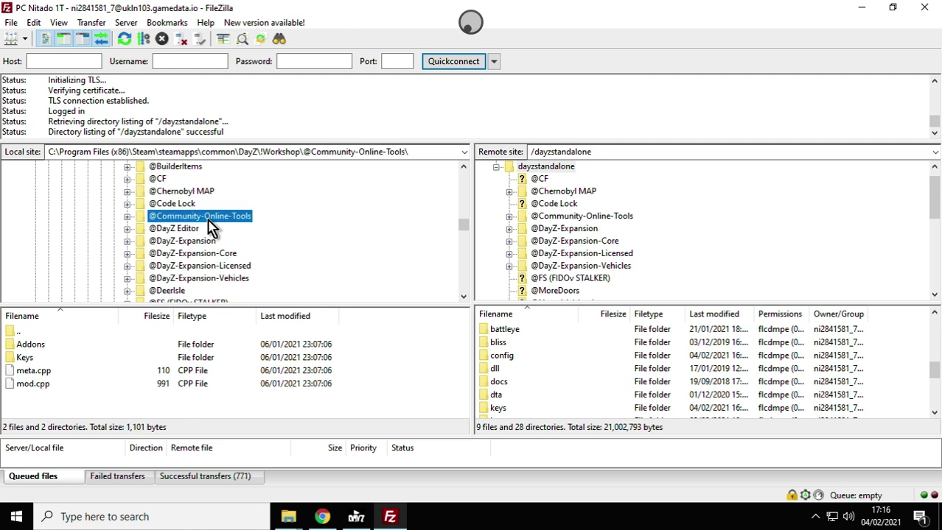
right_click(208, 220)
click(352, 208)
- Expand and open the mpmissions folder under dayzstandalone on the remote server
scroll(593, 234, down, 5)
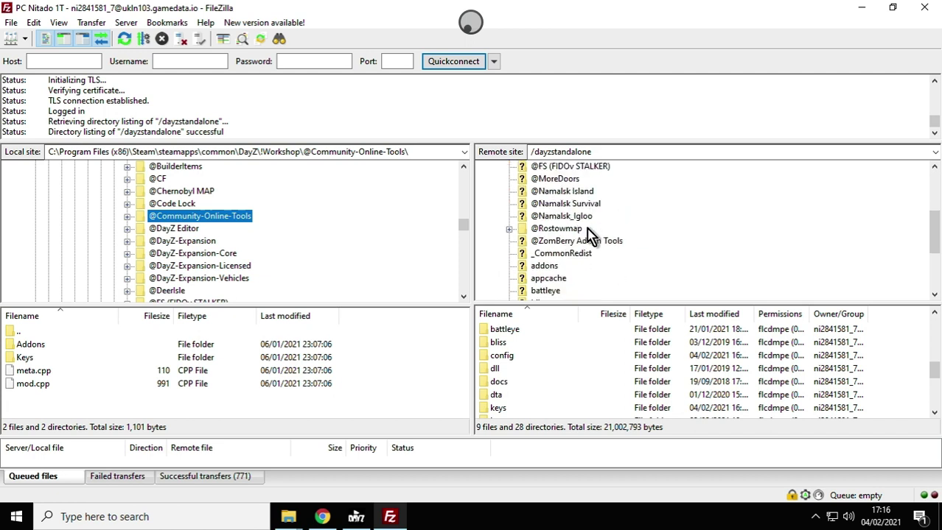
scroll(591, 238, down, 1)
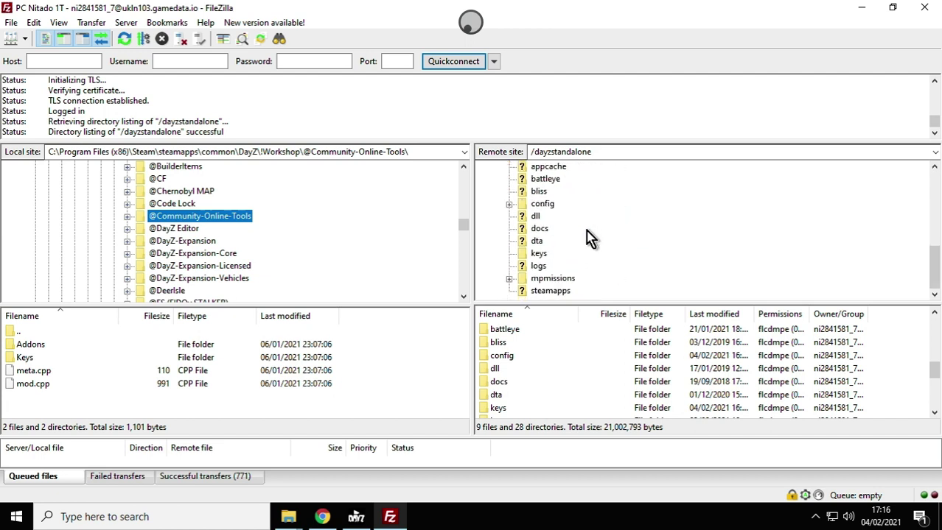
click(508, 278)
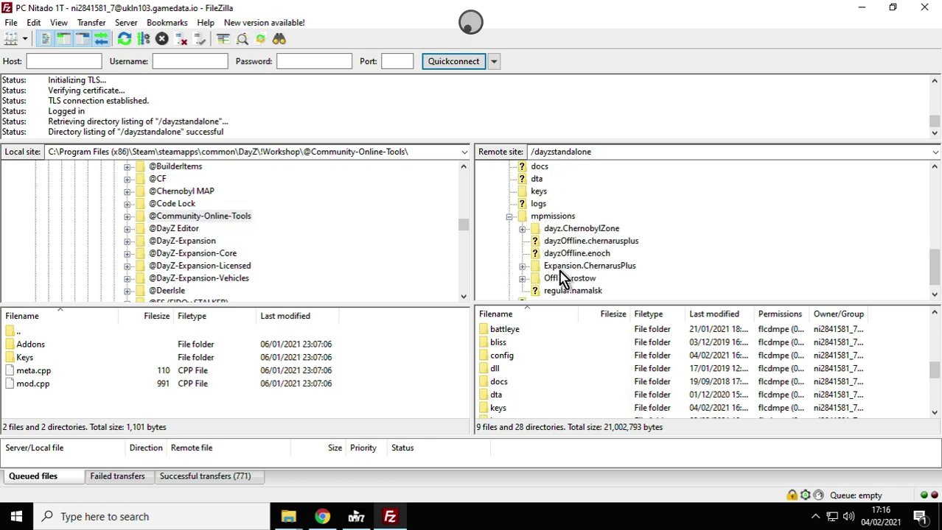
click(561, 217)
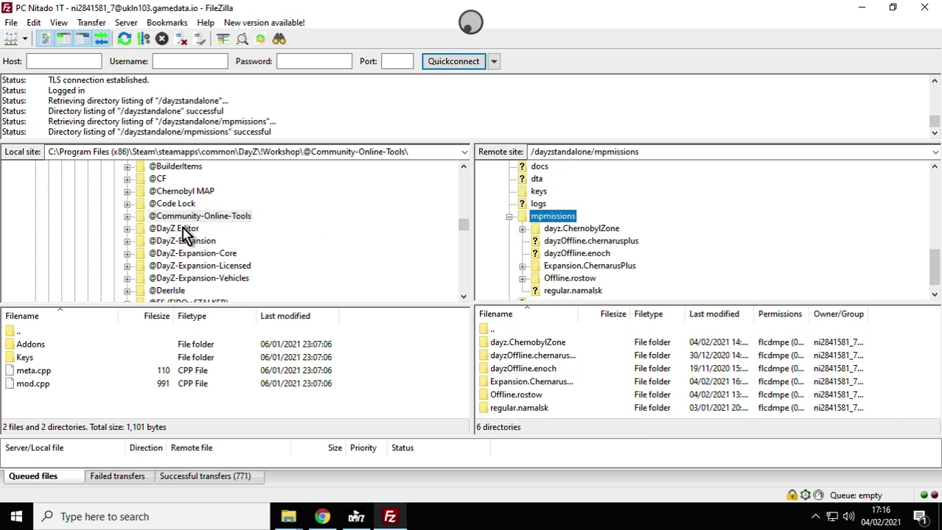
click(127, 241)
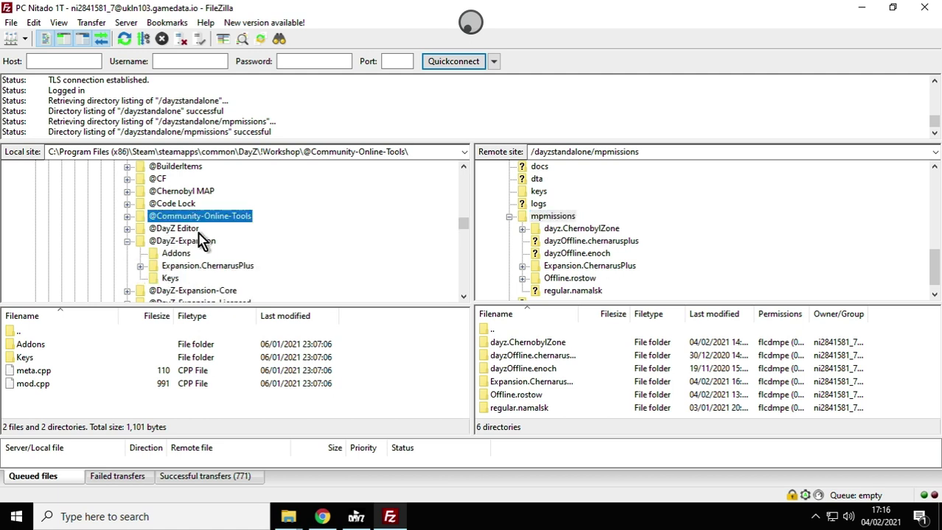
click(190, 269)
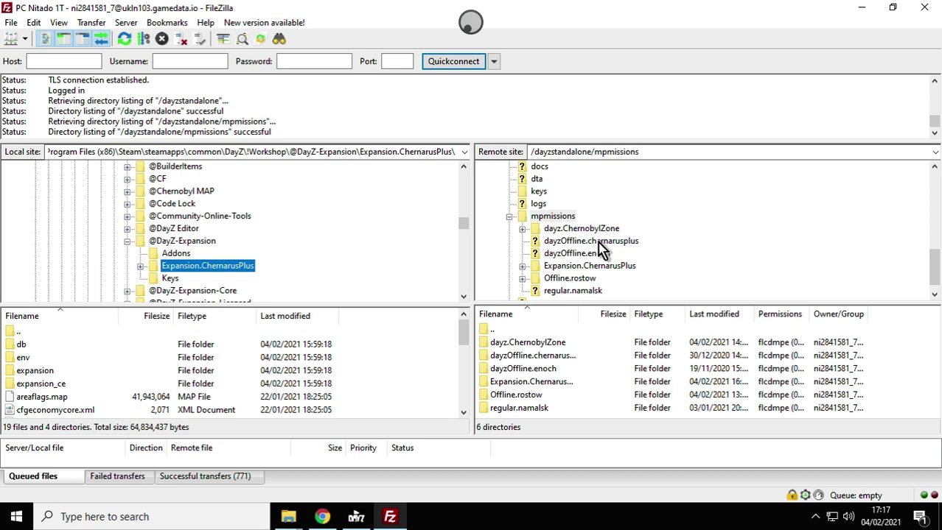
click(526, 236)
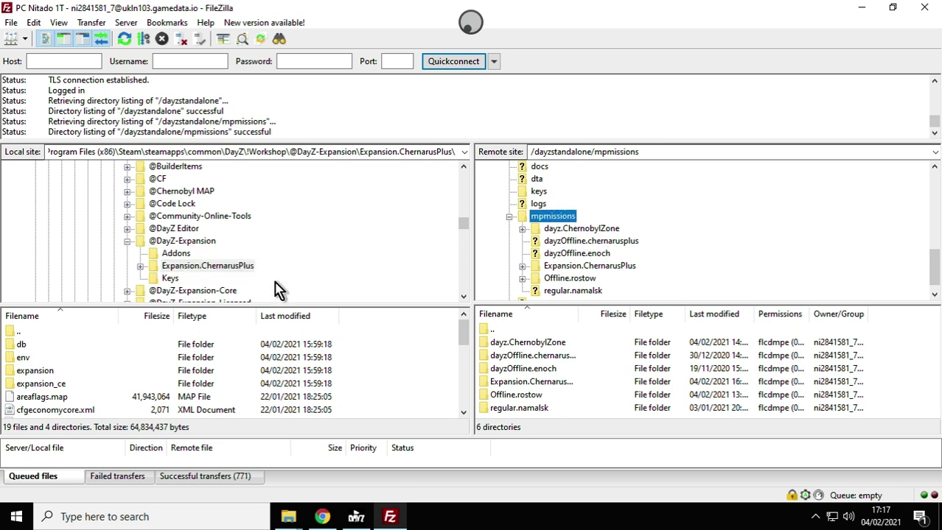
right_click(217, 272)
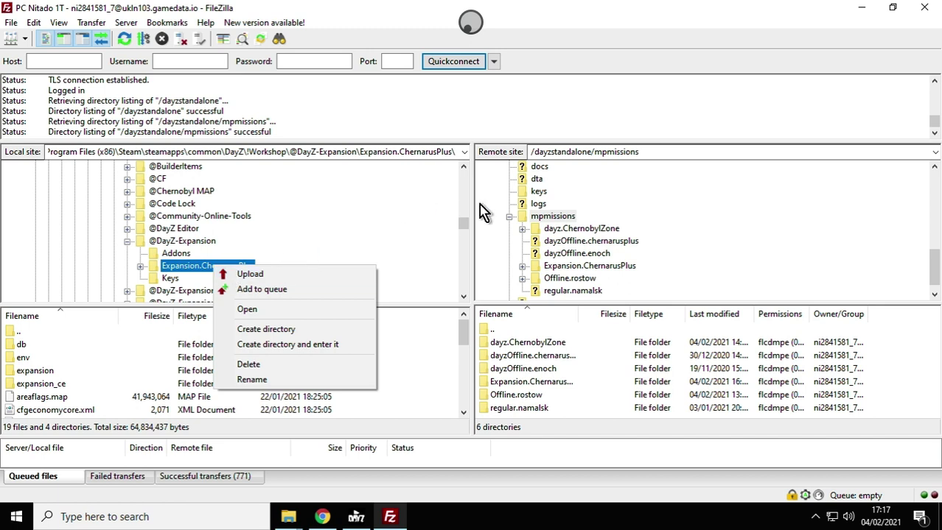
click(591, 268)
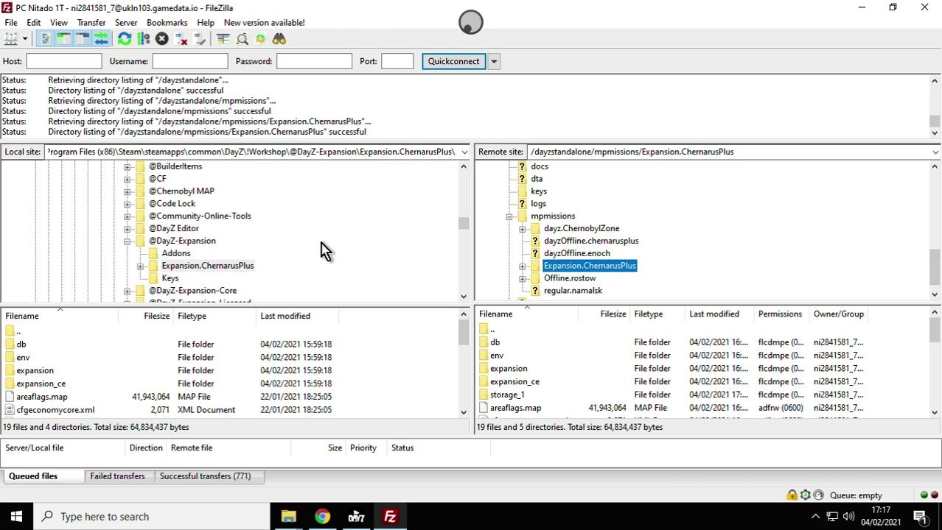
scroll(549, 236, up, 1)
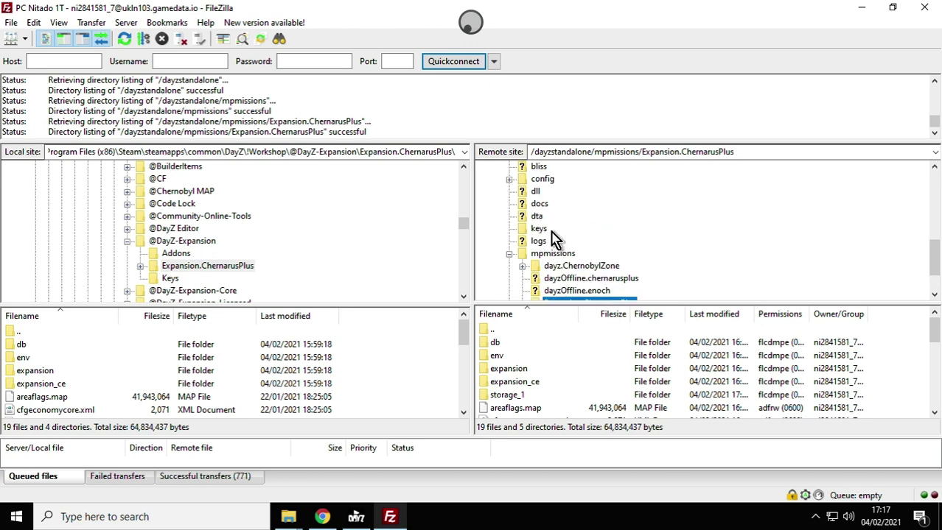
click(536, 230)
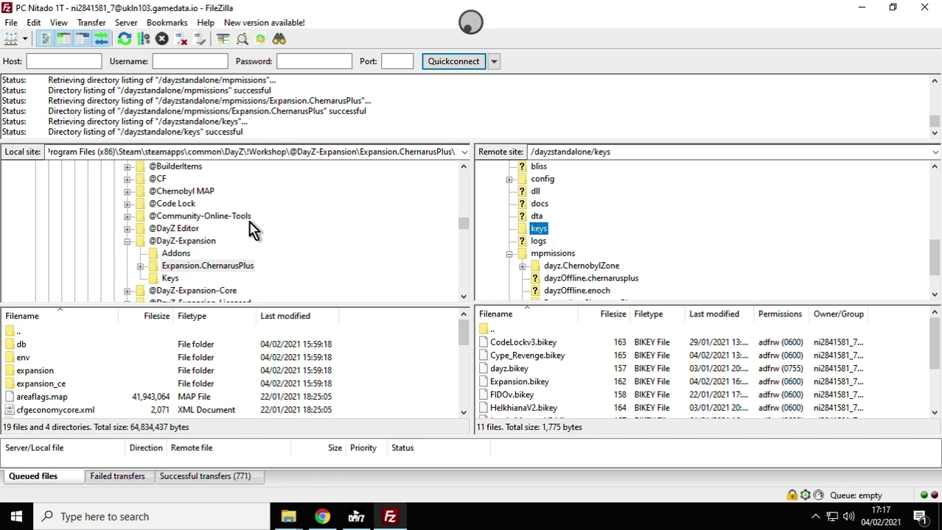
scroll(250, 228, up, 1)
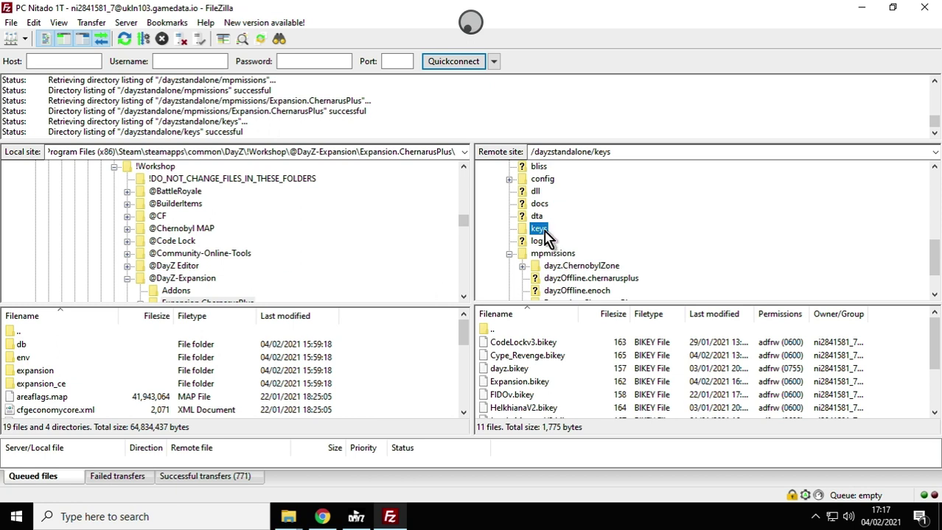
click(128, 216)
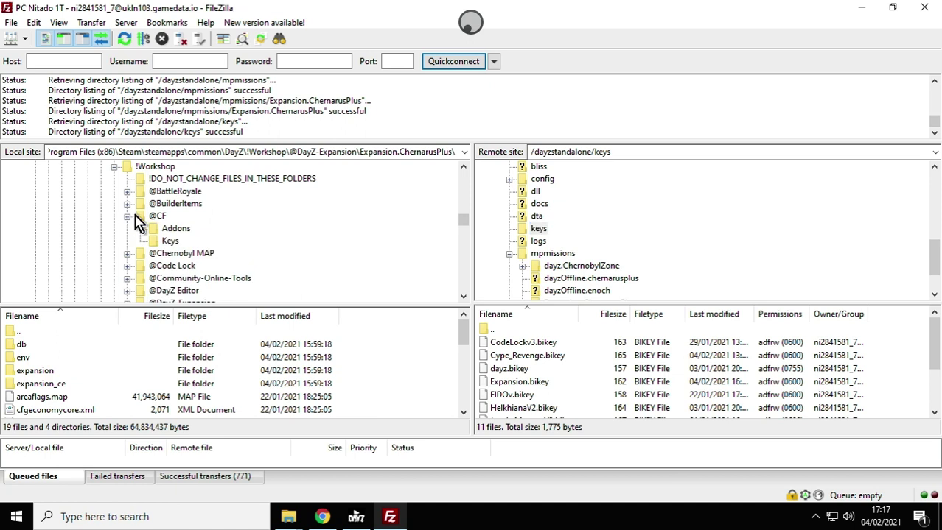
click(177, 245)
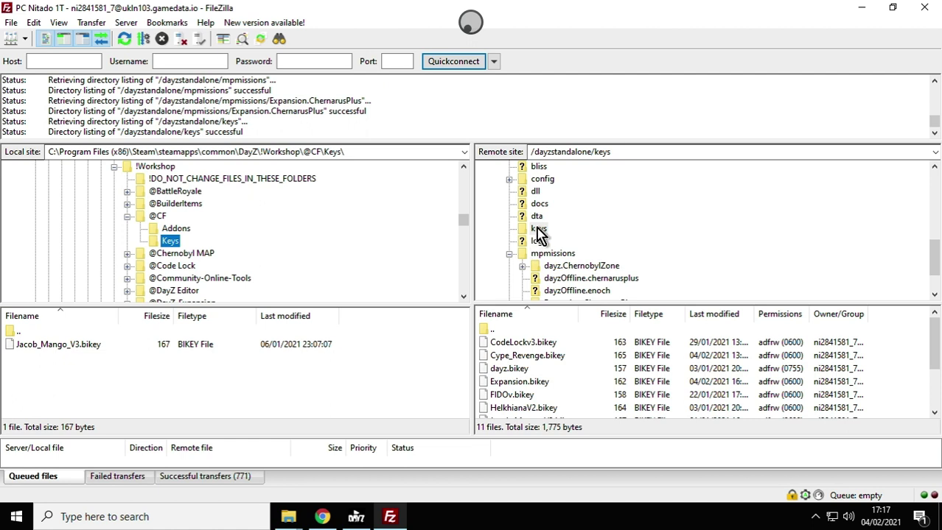
click(538, 231)
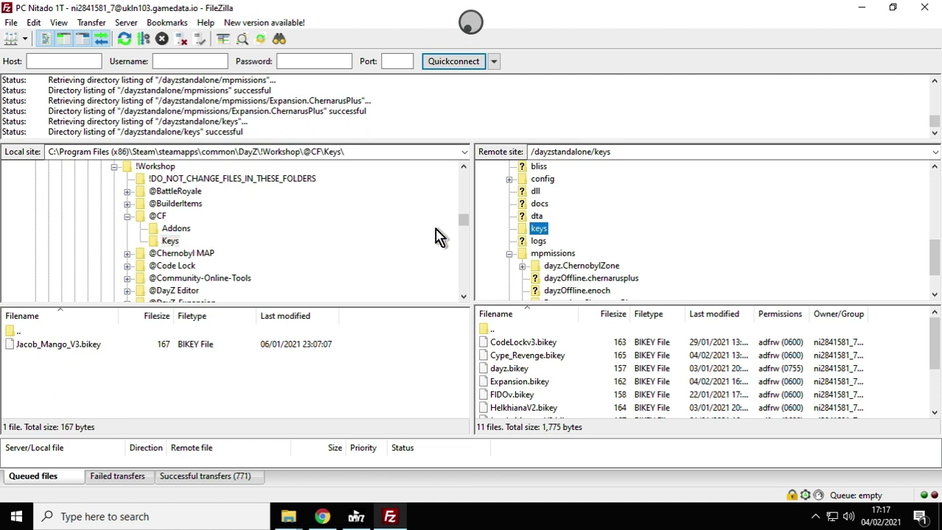
click(171, 244)
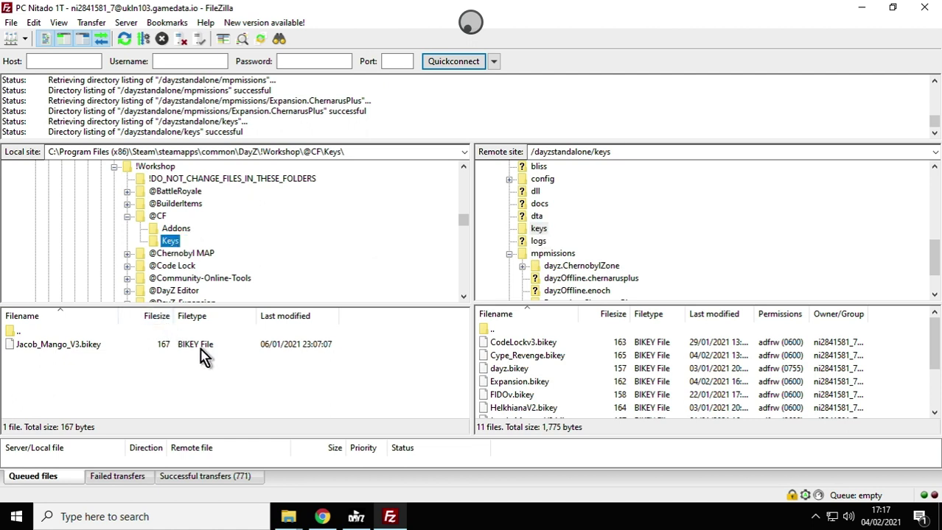
right_click(203, 346)
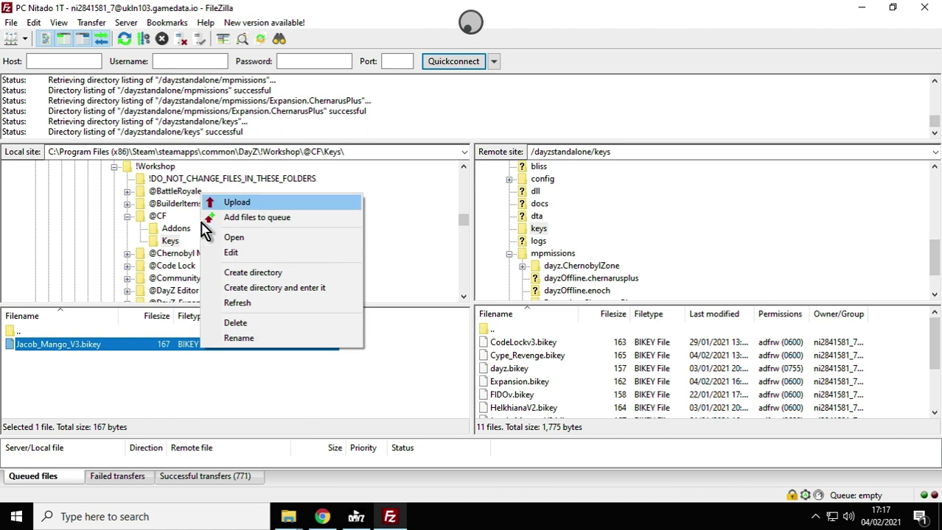
click(128, 216)
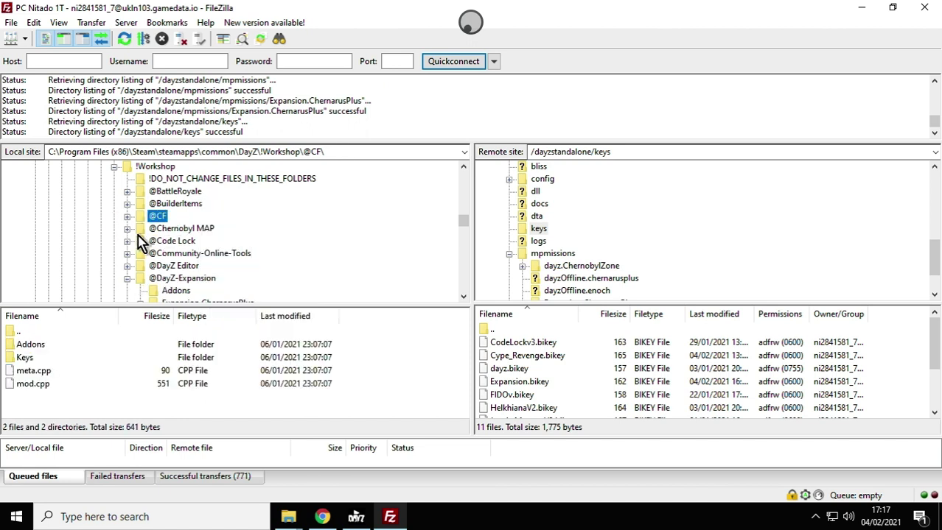
click(127, 253)
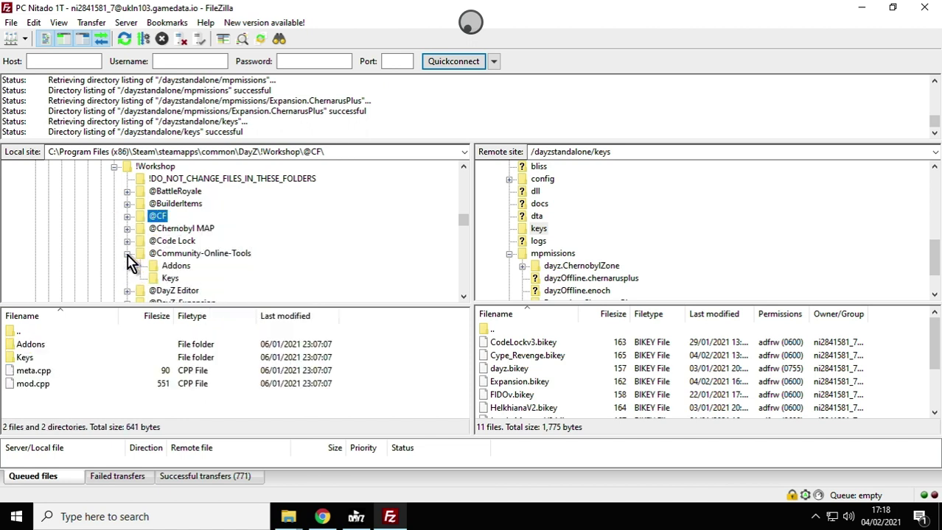
click(170, 280)
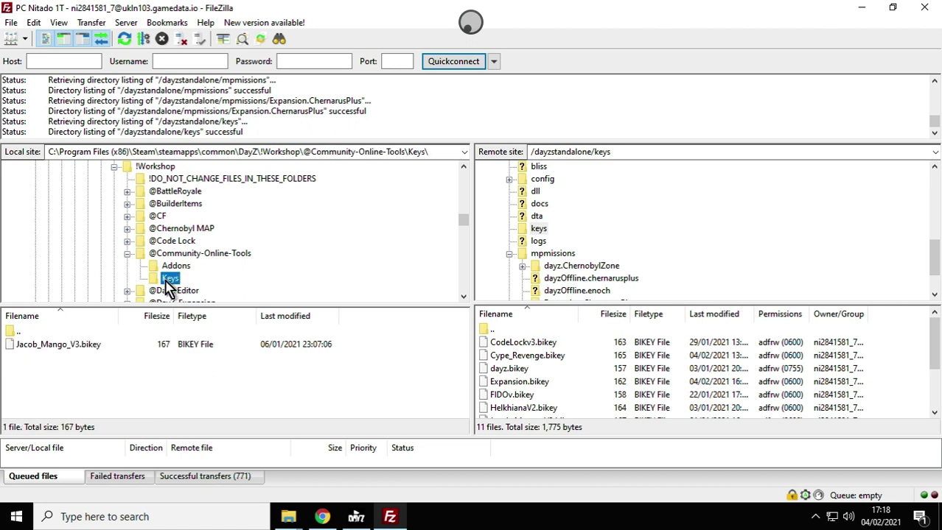
right_click(113, 345)
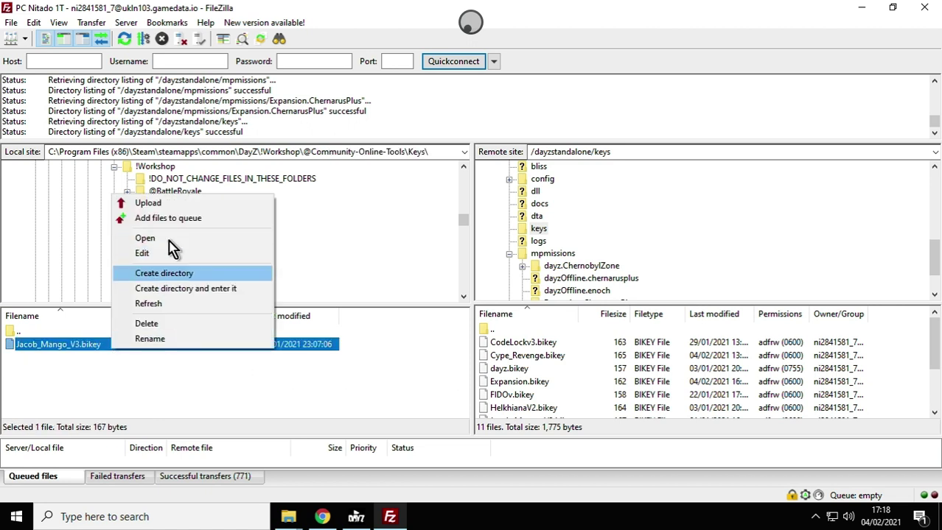
click(553, 385)
scroll(556, 391, down, 2)
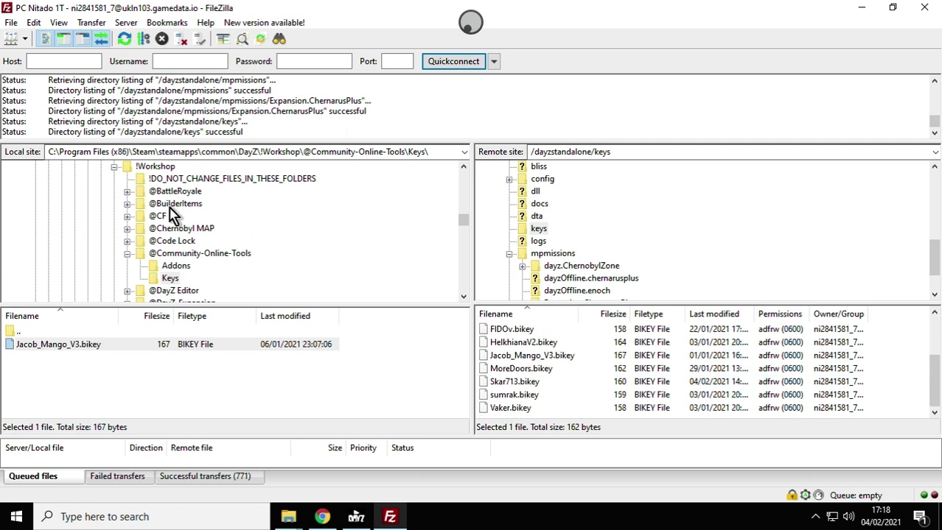
scroll(181, 215, down, 1)
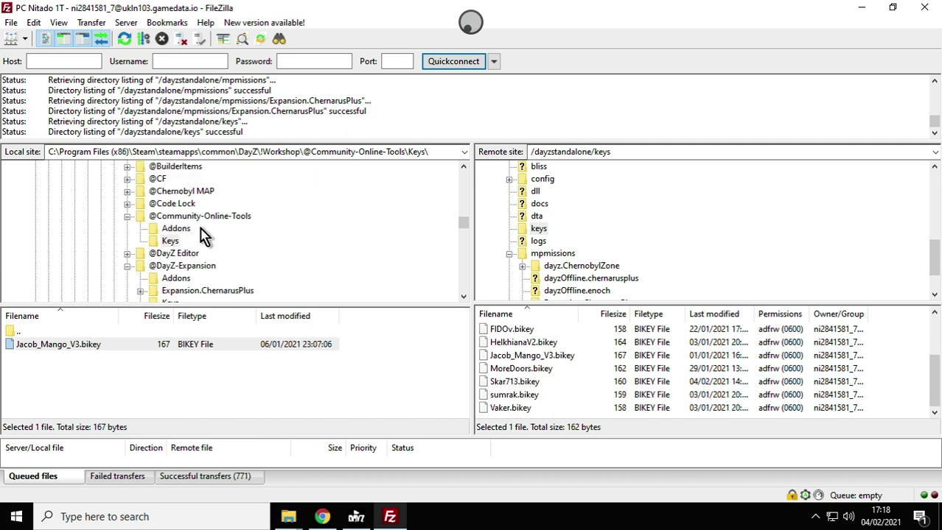
scroll(168, 274, down, 1)
click(170, 268)
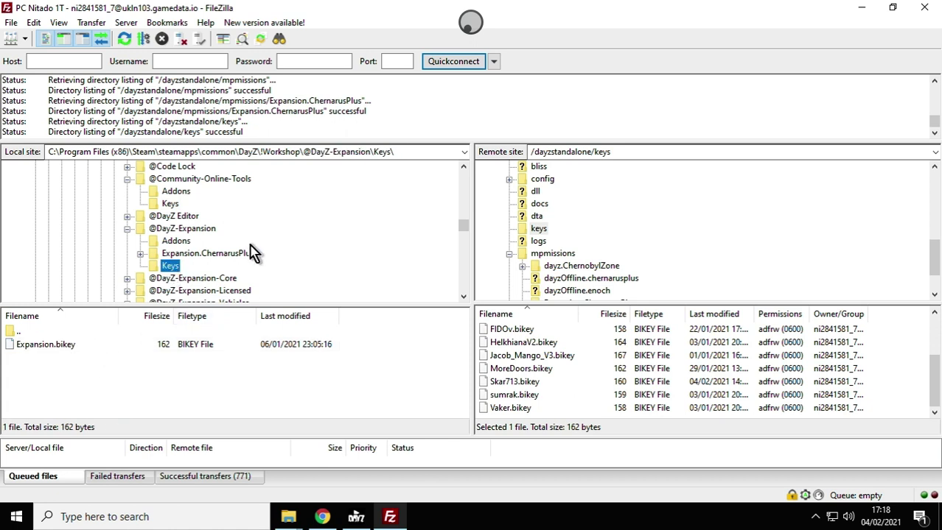
right_click(182, 347)
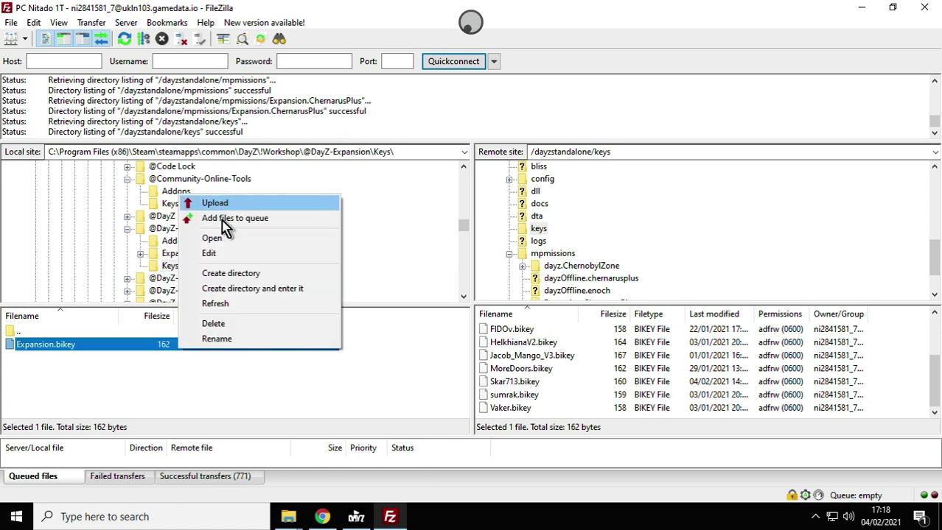
click(183, 349)
scroll(154, 269, down, 1)
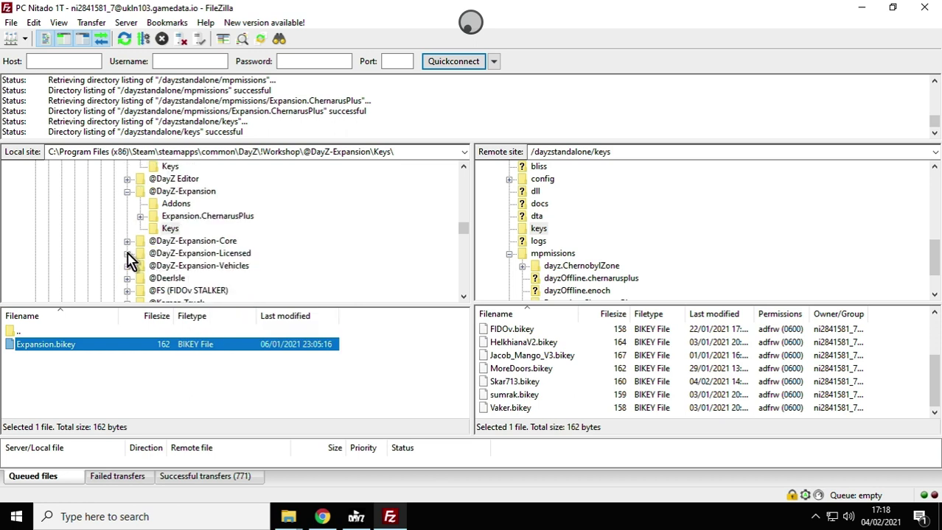
click(127, 254)
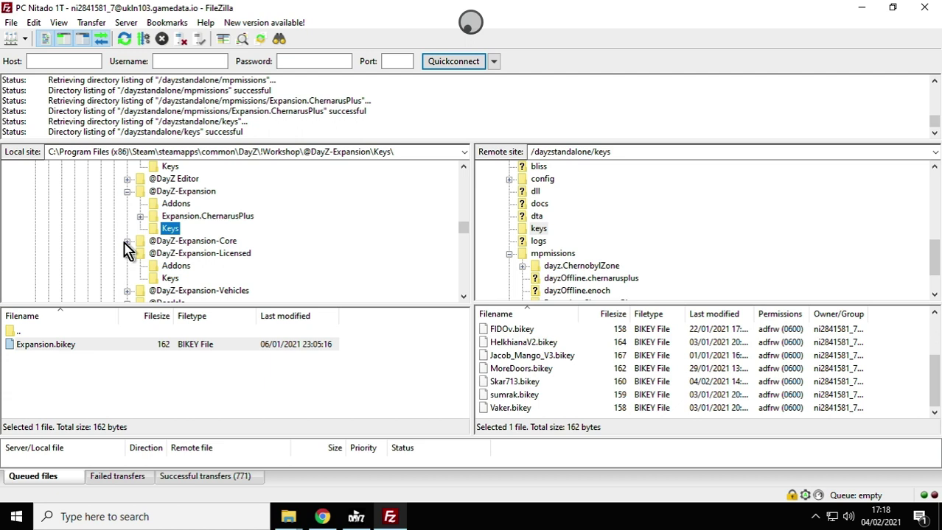
scroll(251, 240, down, 1)
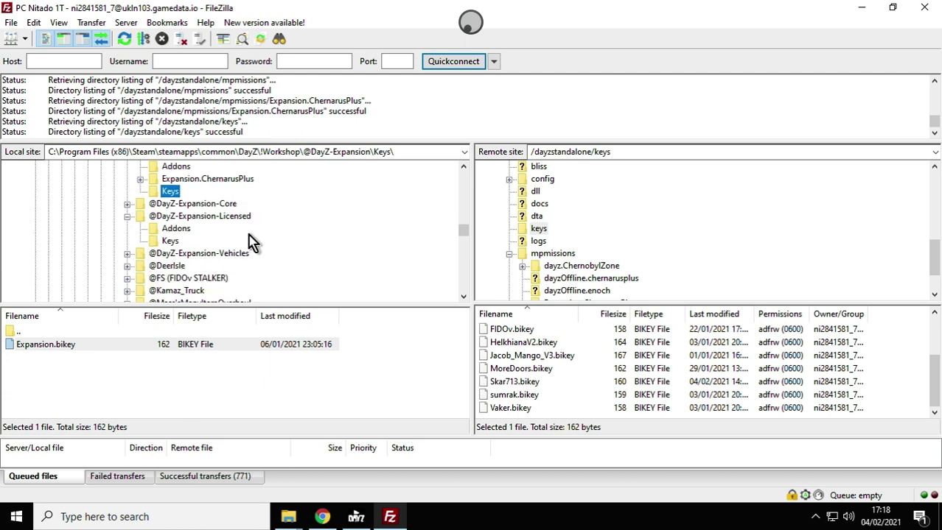
scroll(250, 240, down, 1)
scroll(251, 240, up, 3)
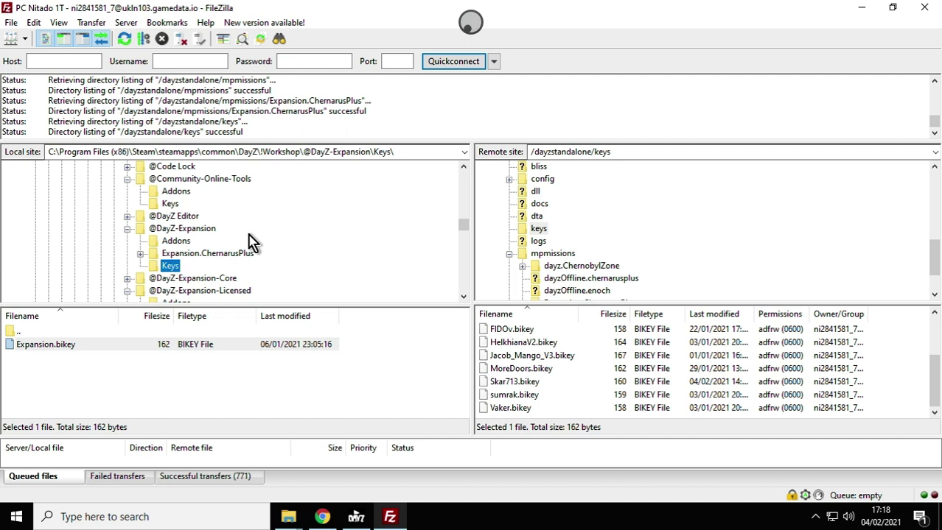
scroll(638, 208, down, 1)
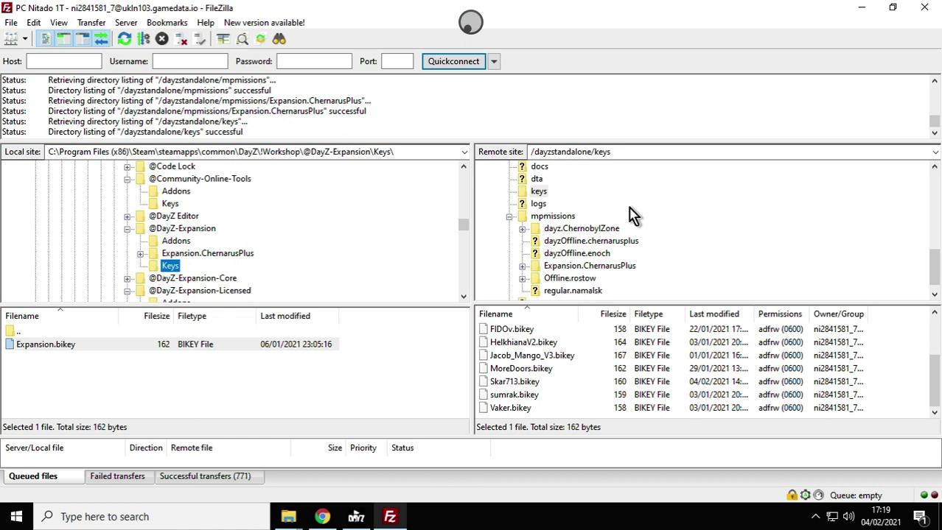
- Switch to Chrome and open the General settings in the Nitrado web interface of the 1T Scalespeeder Gaming PC (TEST ONLY) server
click(322, 516)
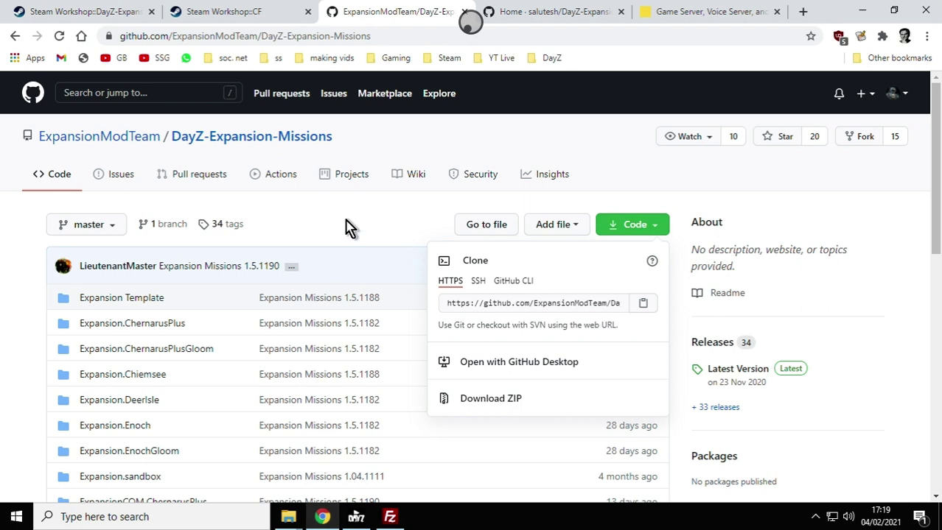
click(671, 13)
scroll(168, 305, up, 2)
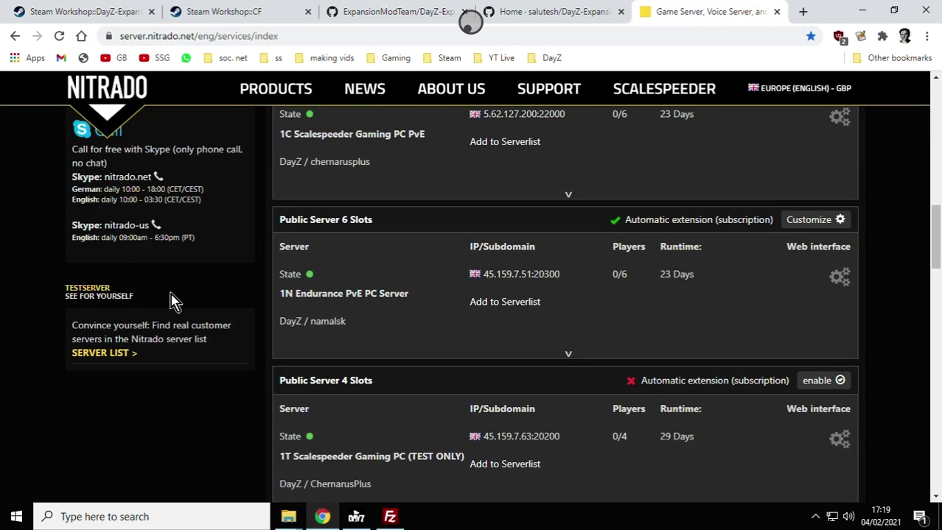
scroll(170, 302, down, 3)
scroll(169, 302, down, 1)
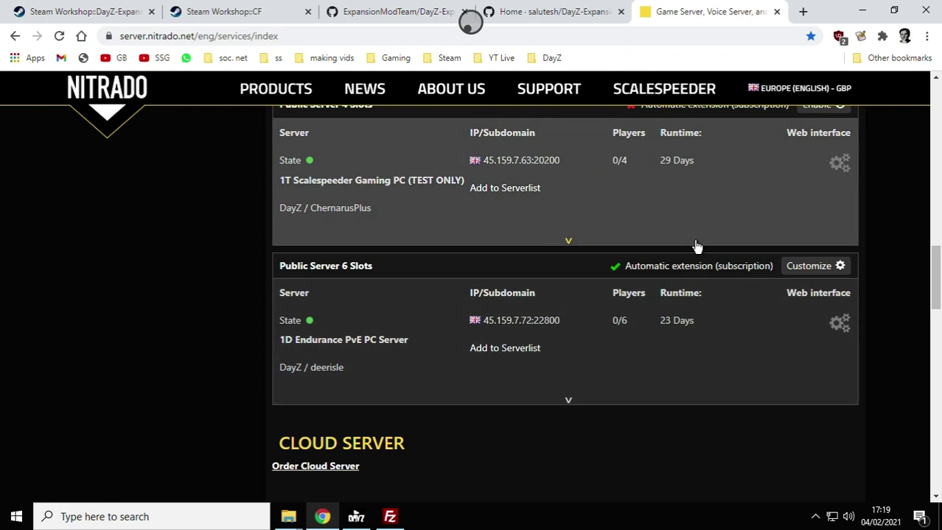
click(840, 163)
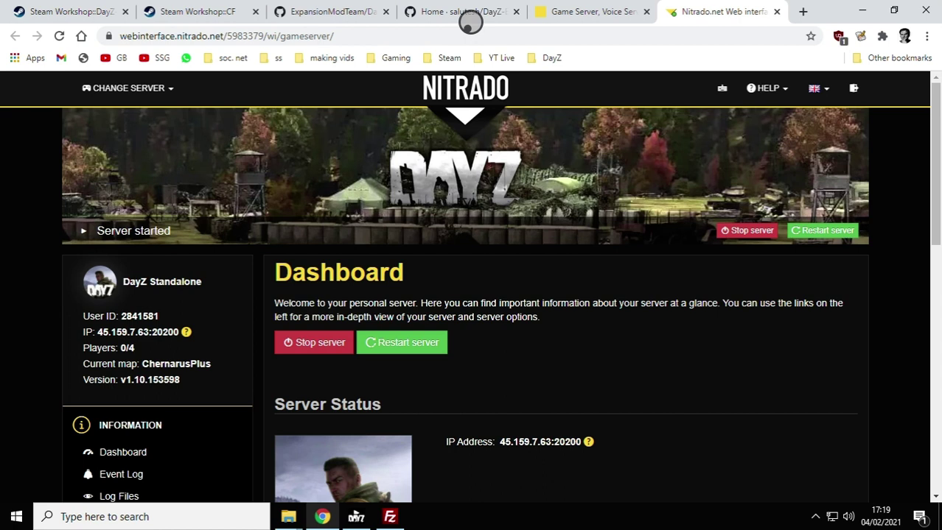
scroll(7, 313, down, 3)
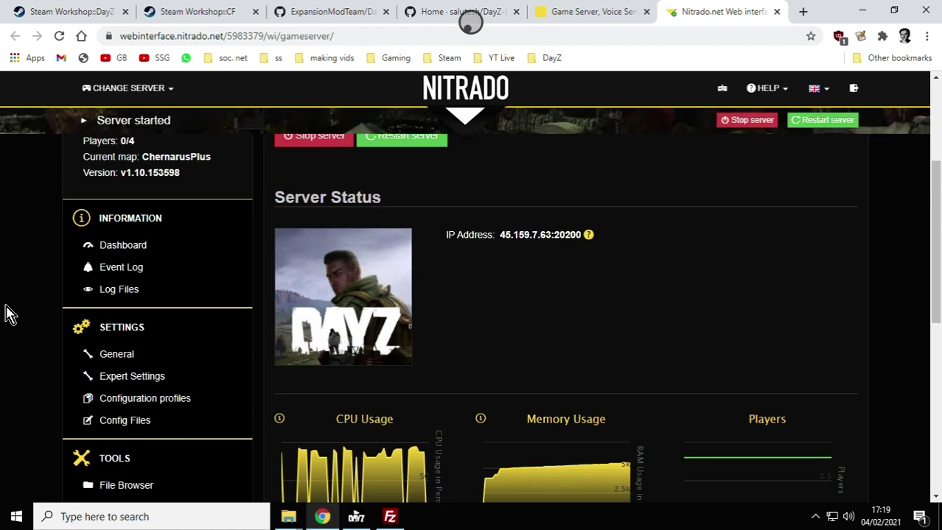
click(119, 357)
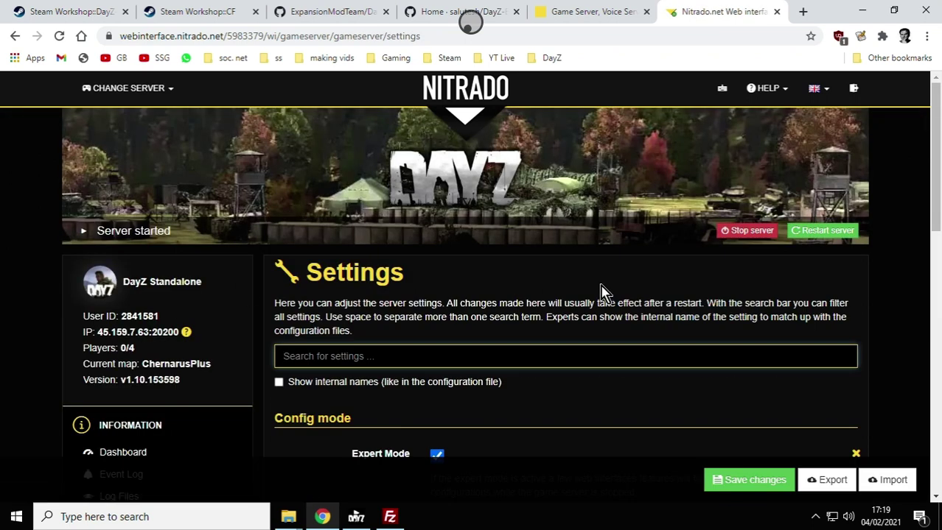
scroll(785, 310, down, 2)
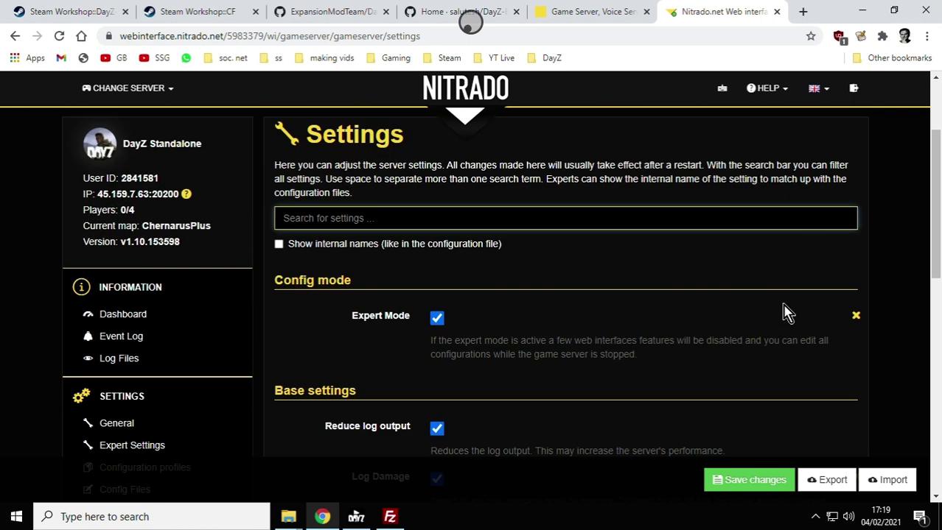
scroll(789, 314, down, 6)
scroll(589, 361, down, 1)
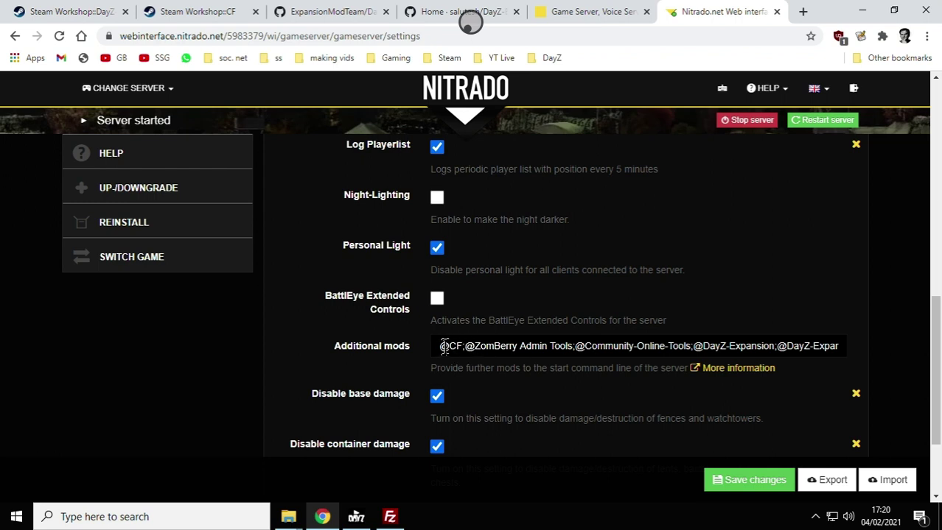
drag(440, 346, 466, 346)
drag(578, 346, 693, 346)
click(618, 346)
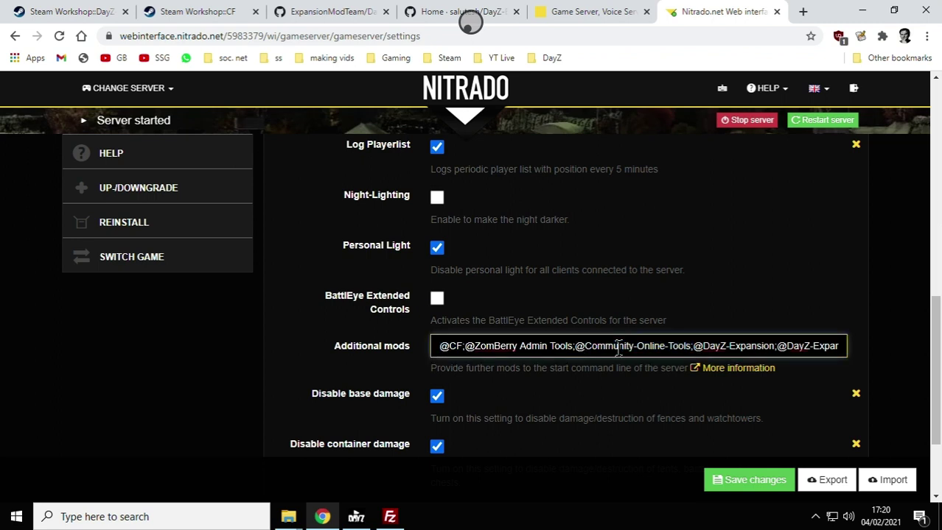
click(291, 519)
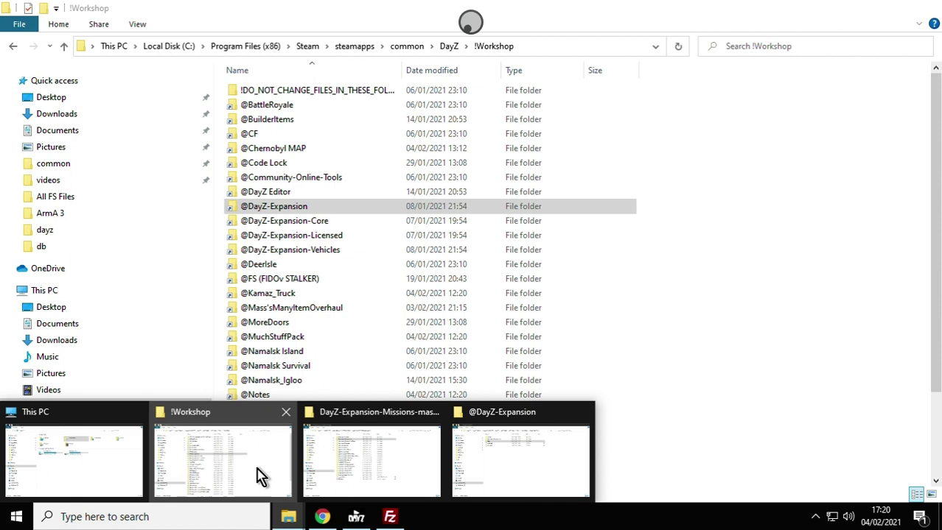
click(263, 478)
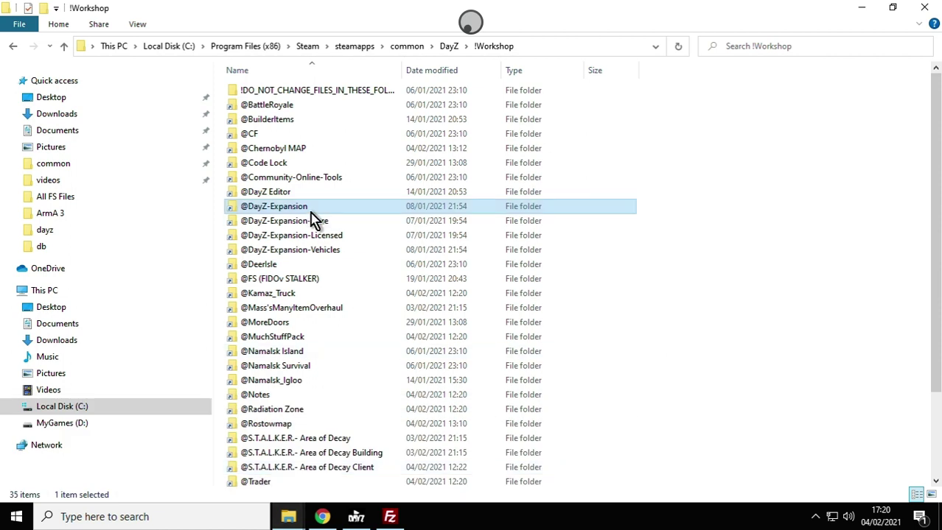
click(258, 135)
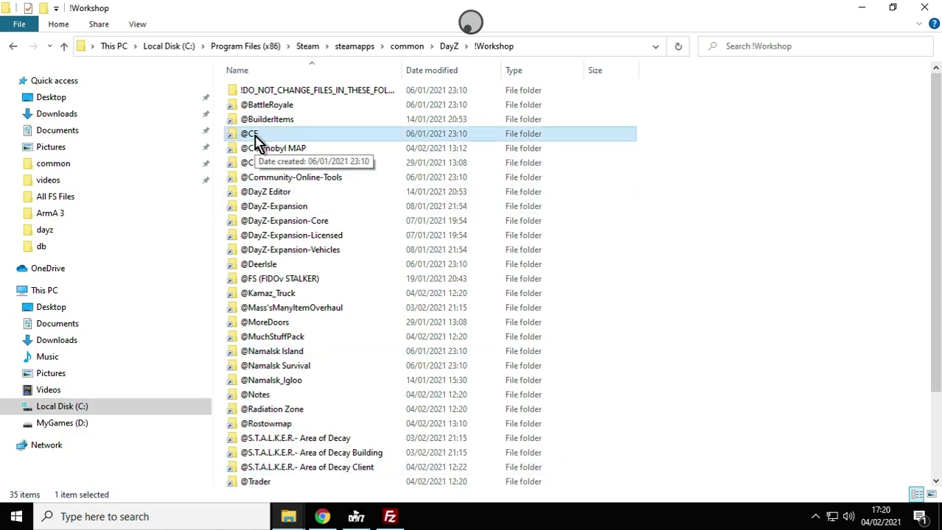
right_click(255, 137)
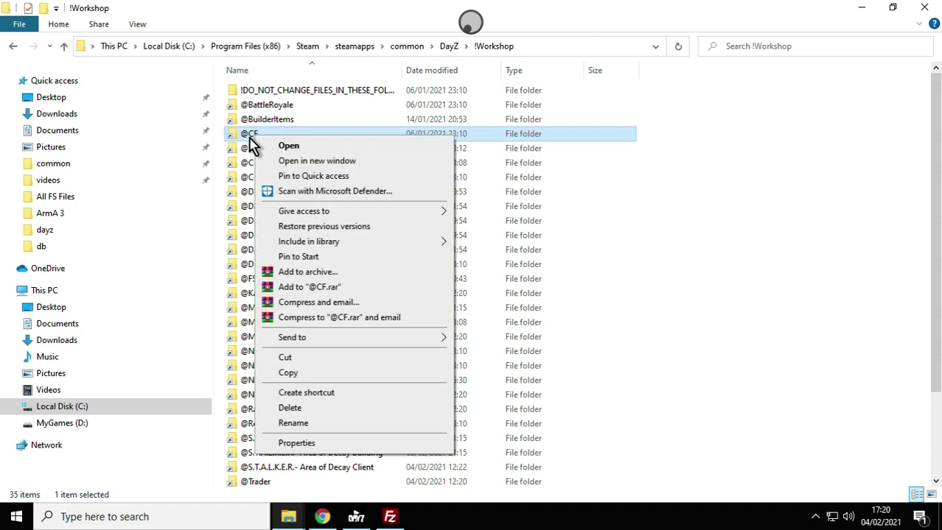
click(258, 135)
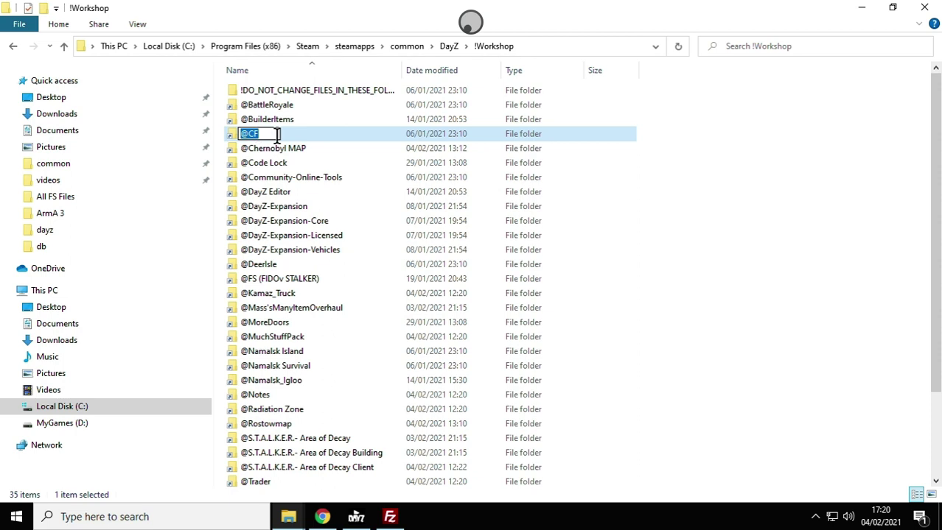
right_click(250, 135)
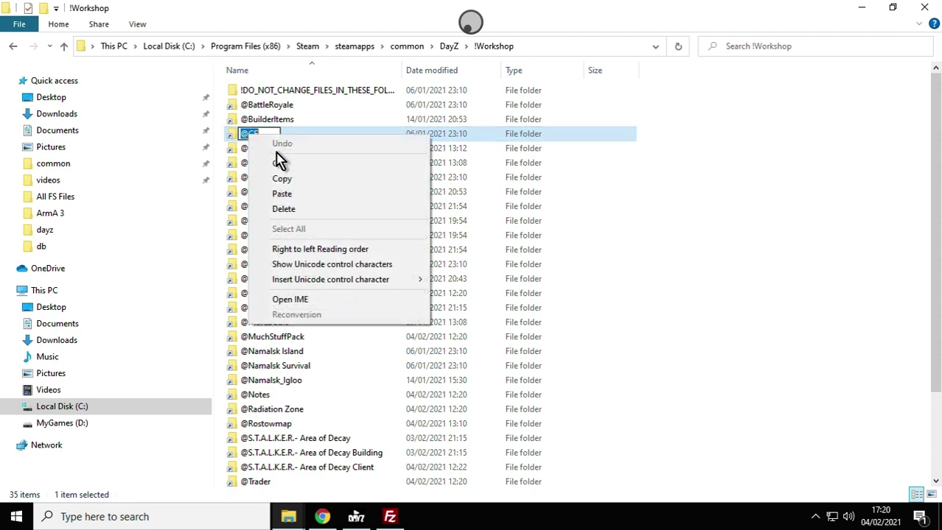
click(288, 179)
click(322, 517)
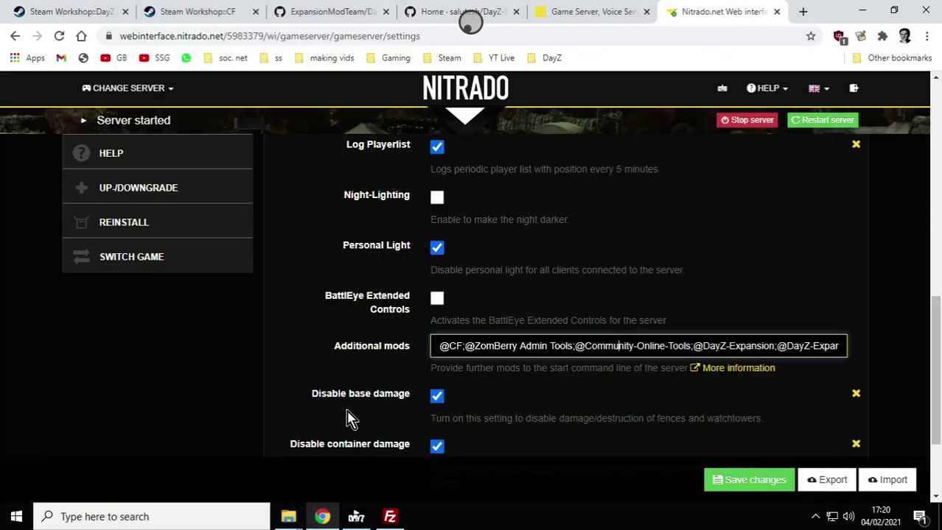
drag(463, 345, 431, 345)
click(462, 346)
text(;)
click(756, 343)
key(Right)
key(Right)
key(Right)
key(Right)
key(Right)
key(Right)
key(Right)
key(Right)
key(Right)
key(Right)
key(Right)
key(Right)
key(Right)
key(Right)
key(Right)
key(Right)
key(Right)
key(Right)
key(Right)
key(Right)
text(-Cor)
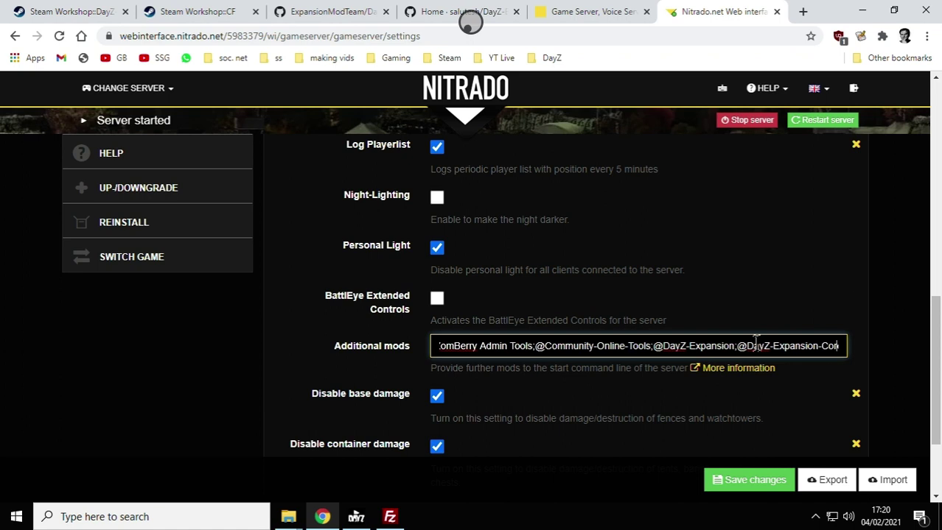
text(e;@DayZ-Expansion-Licensed;@DayZ-)
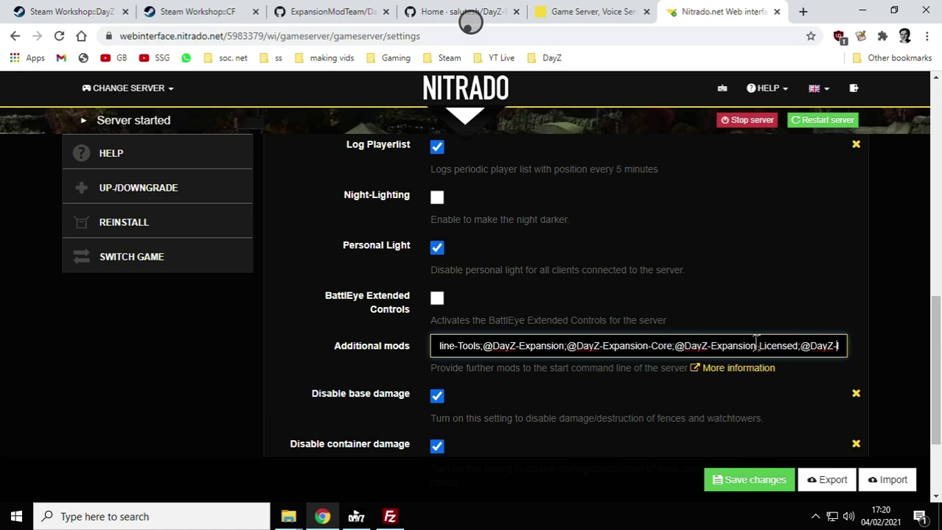
text(Expansion-Vehicles)
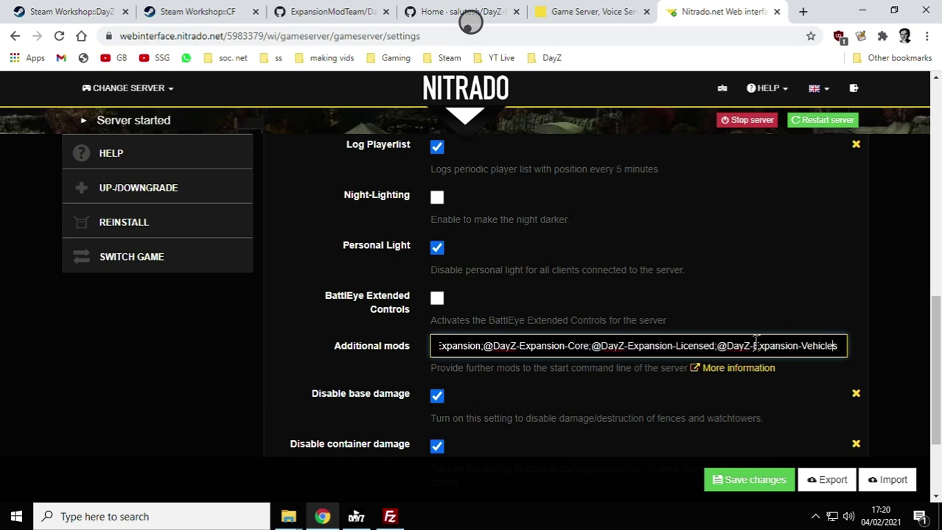
key(Left)
key(Left)
key(Left)
key(Left)
key(Left)
key(Left)
key(Left)
key(Left)
key(Left)
key(Left)
key(Left)
key(Left)
key(Left)
key(Left)
key(Left)
key(Left)
key(Left)
key(Left)
key(Left)
key(Left)
key(Left)
key(Left)
key(Left)
key(Left)
key(Left)
key(Left)
key(Left)
key(Left)
key(Left)
key(Left)
key(Left)
key(Left)
key(Left)
key(Left)
key(Left)
key(Left)
key(Left)
key(Left)
key(Left)
key(Left)
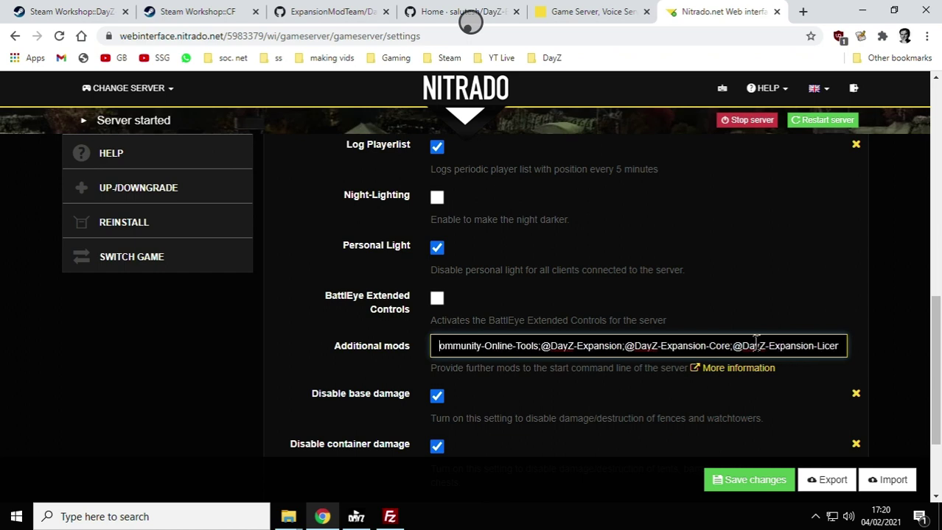
key(Left)
key(Left)
key(Left)
key(Left)
key(Left)
key(Left)
key(Left)
key(Left)
key(Left)
key(Left)
key(Left)
key(Left)
key(Left)
key(Left)
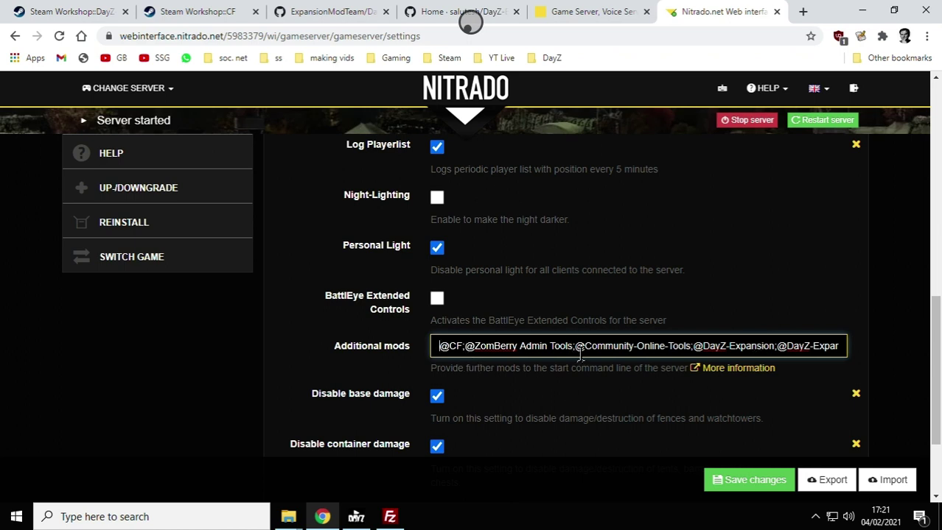
key(Right)
key(Right)
- Stop the game server, confirm the command, and open its Expert Settings
click(746, 121)
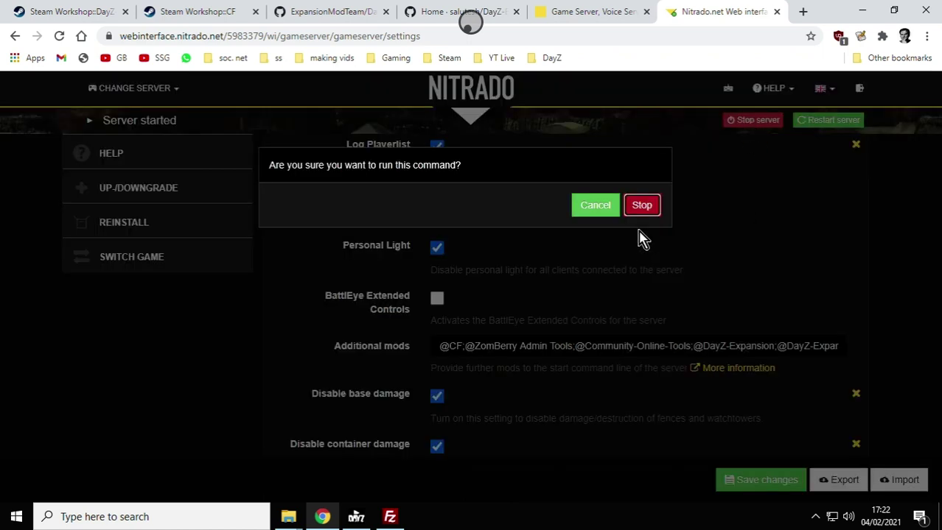
click(651, 207)
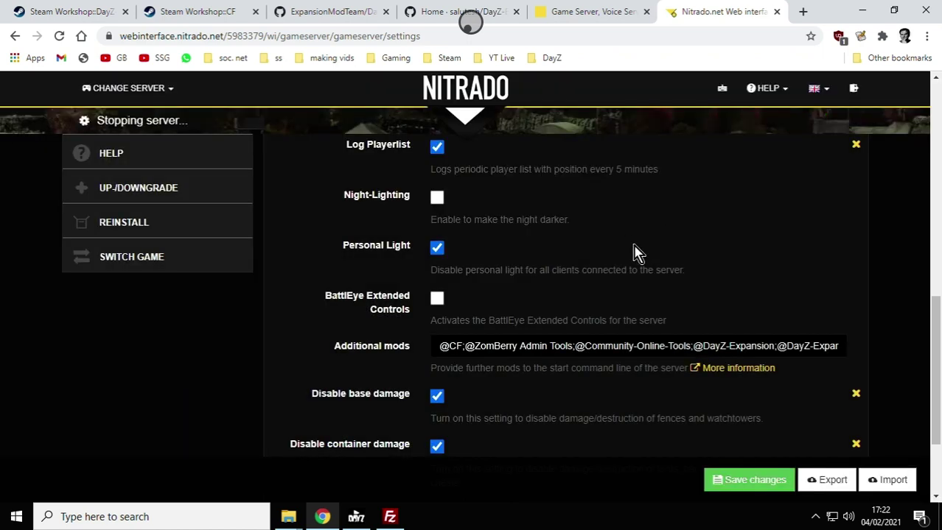
scroll(310, 254, up, 4)
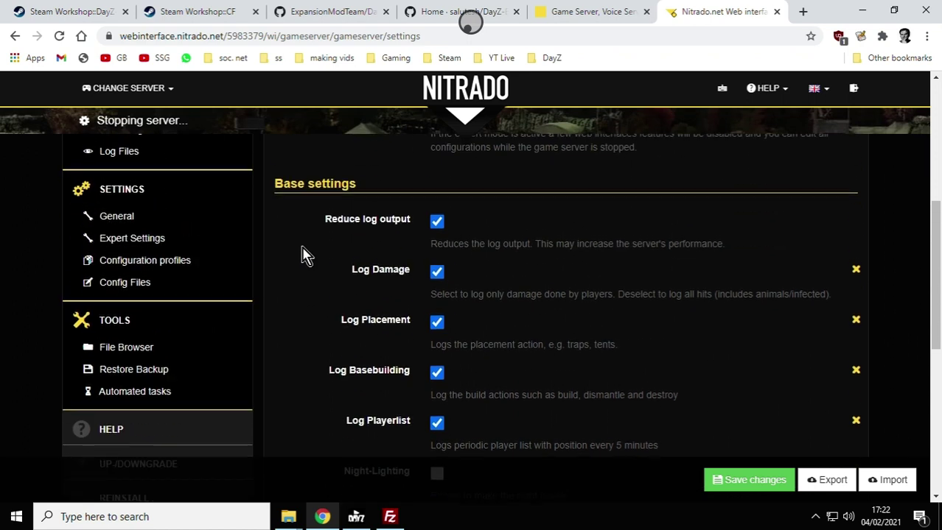
click(146, 241)
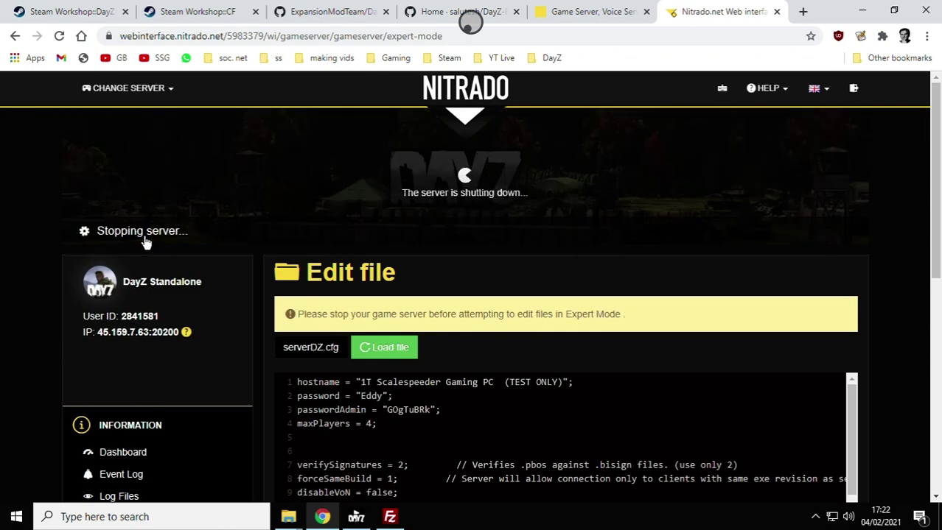
- Find the template line under class Missions in serverDZ.cfg and highlight it without changing it
scroll(501, 369, down, 1)
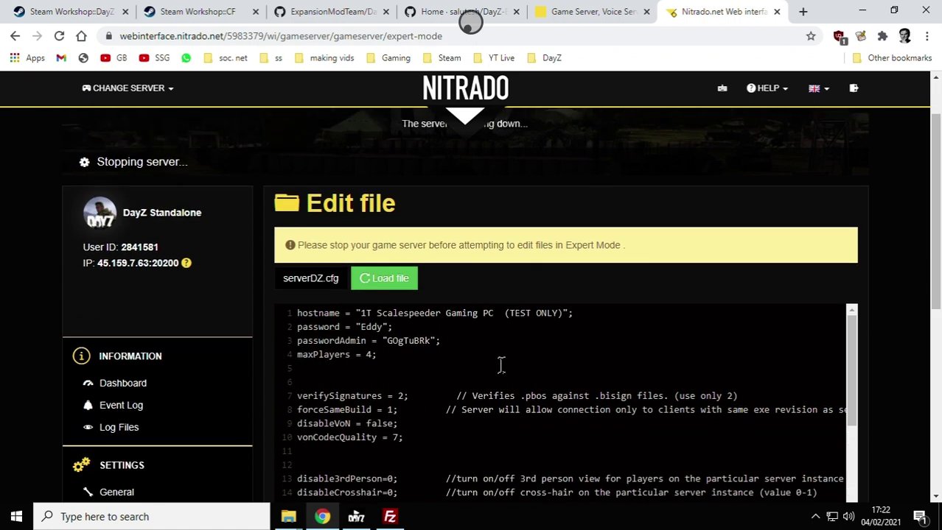
scroll(800, 302, down, 1)
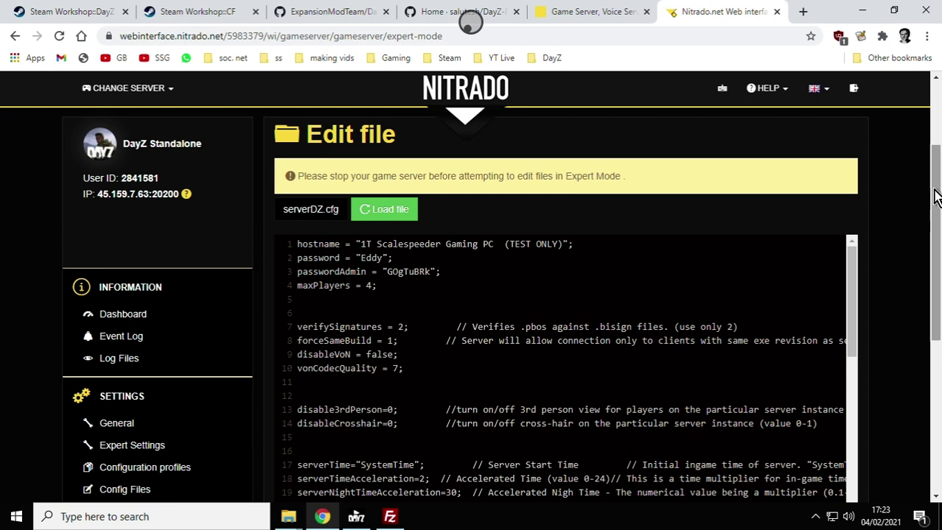
scroll(934, 197, down, 2)
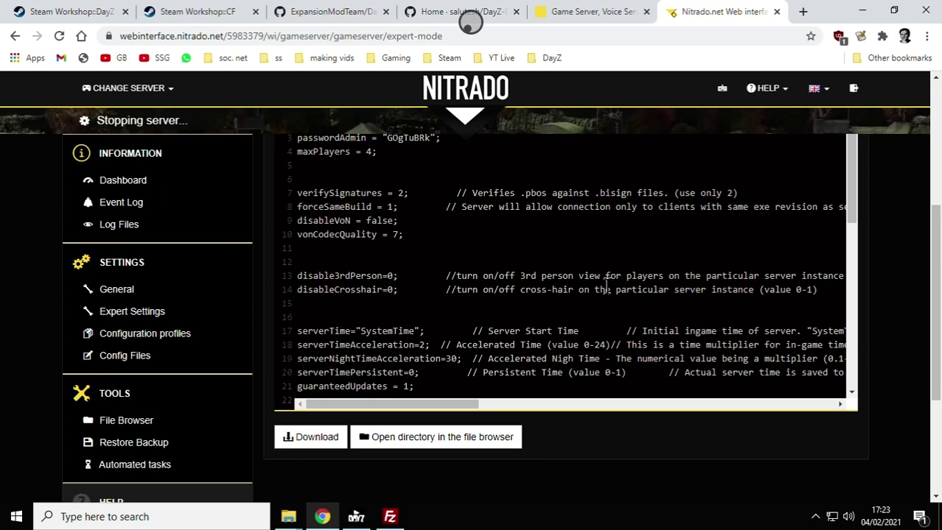
scroll(540, 295, down, 3)
scroll(540, 295, down, 2)
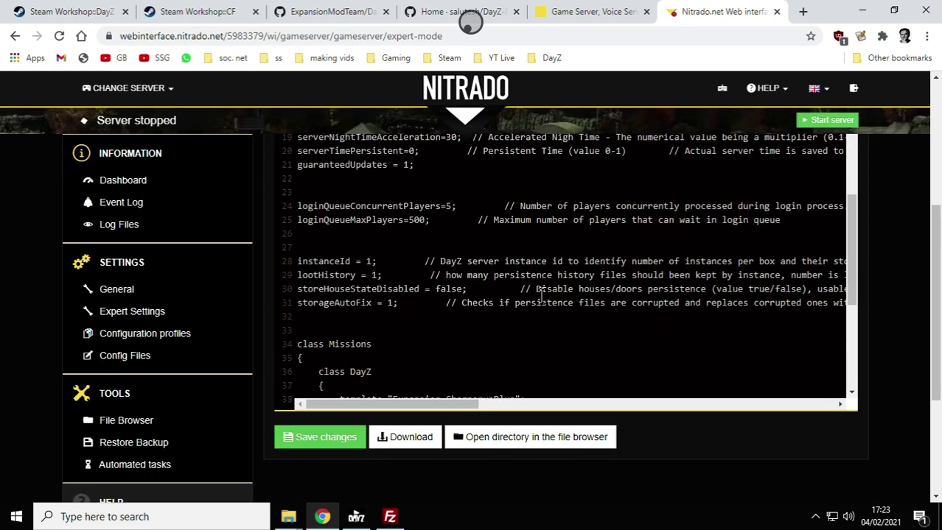
scroll(540, 295, down, 5)
drag(338, 207, 540, 211)
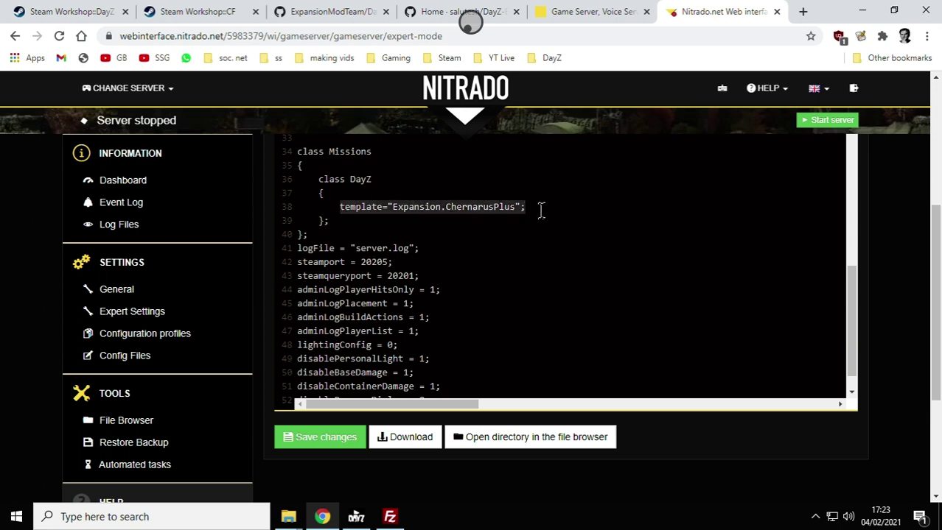
click(540, 210)
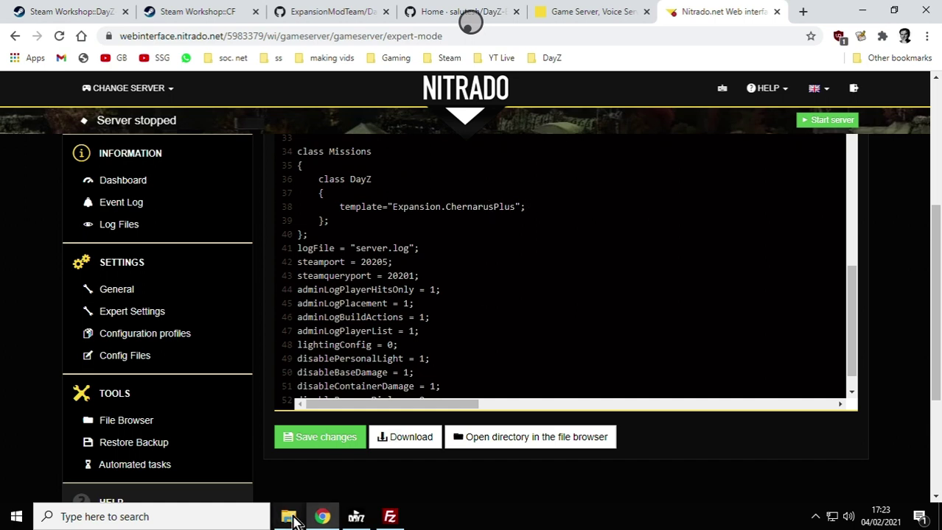
mouse_move(293, 520)
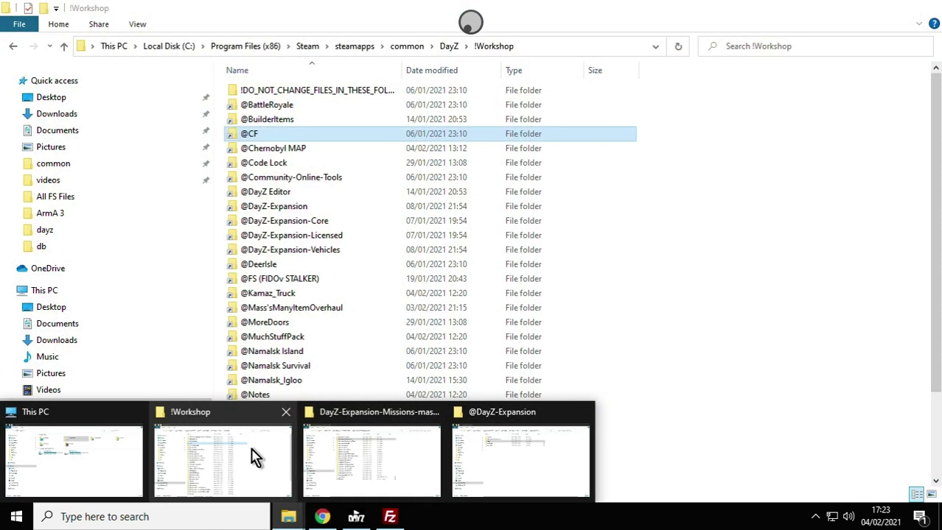
click(251, 457)
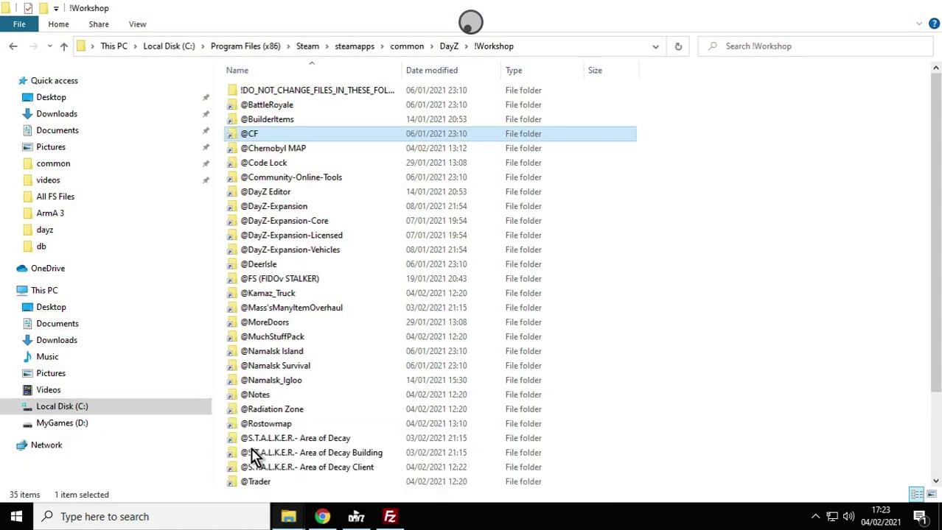
click(291, 209)
double_click(293, 211)
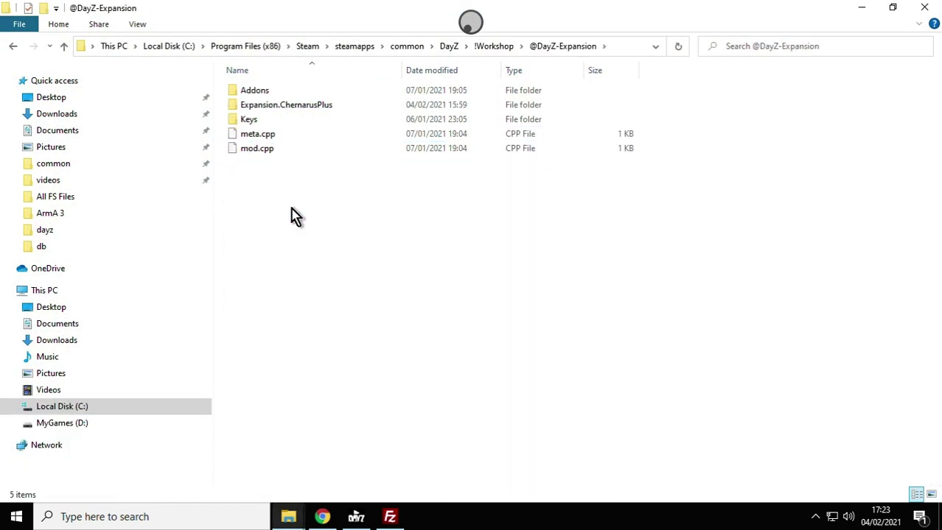
click(301, 115)
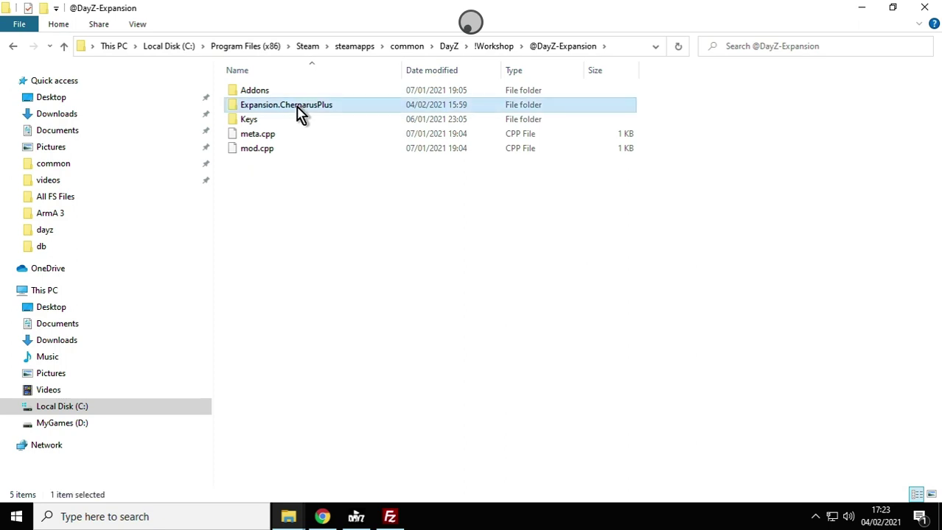
click(297, 107)
right_click(297, 106)
click(330, 151)
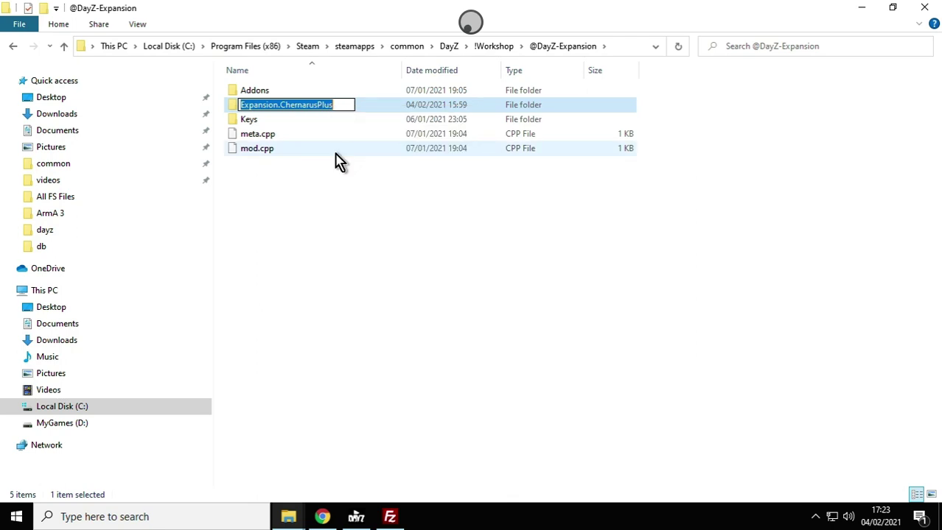
- Return to Chrome and replace the mission template name in serverDZ.cfg with the copied Expansion.ChernarusPlus
click(322, 517)
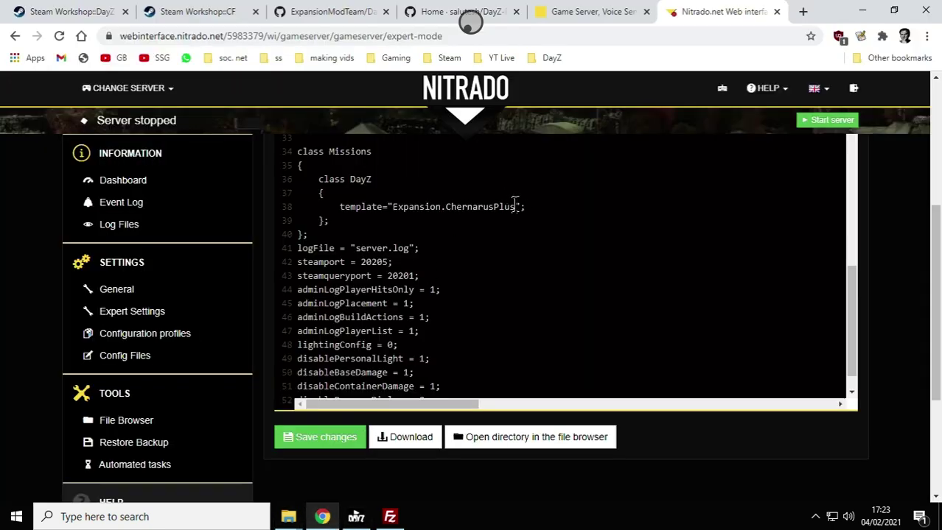
drag(516, 207, 391, 207)
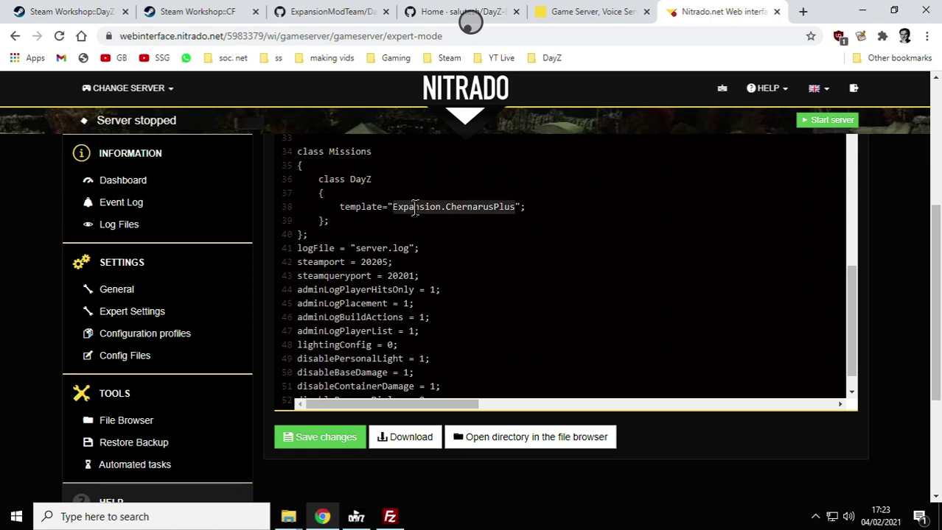
right_click(417, 212)
click(451, 274)
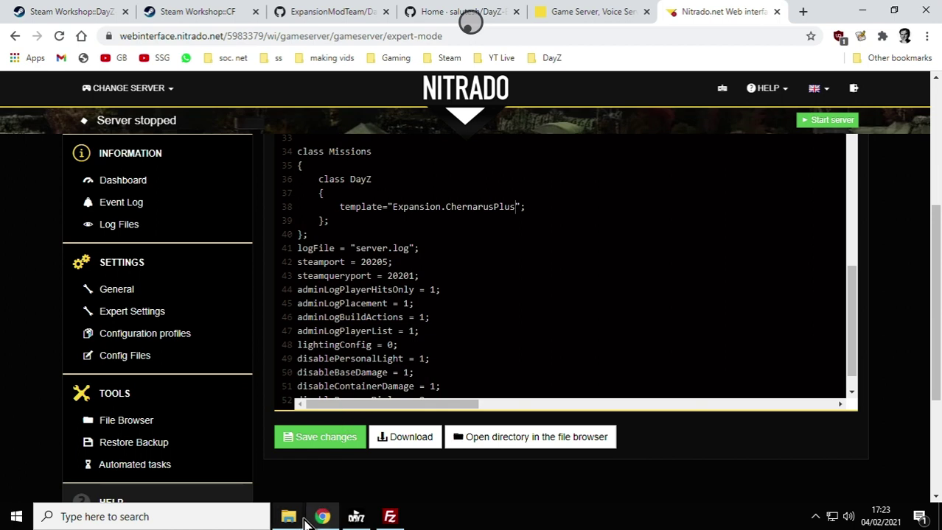
- Check the mission folder names in the local DayZ-Expansion-Missions-master folder and return to Chrome
mouse_move(295, 520)
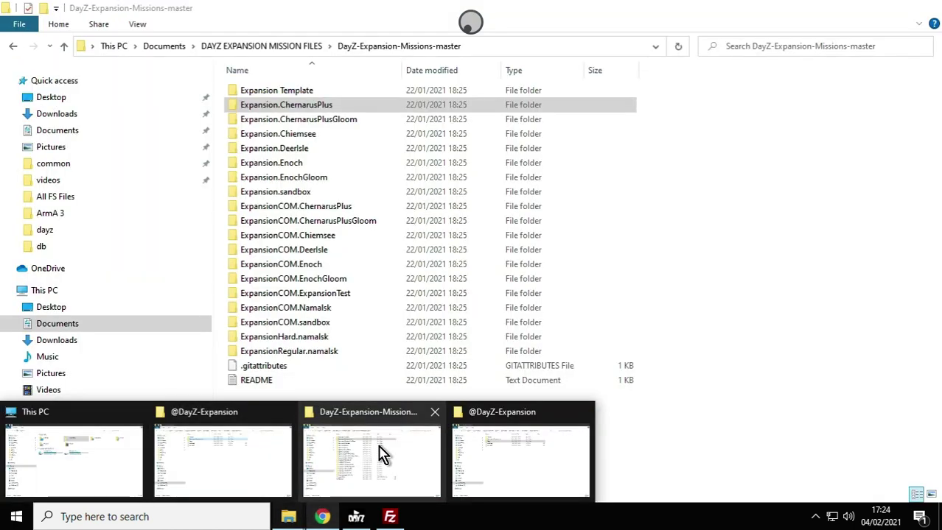
click(380, 451)
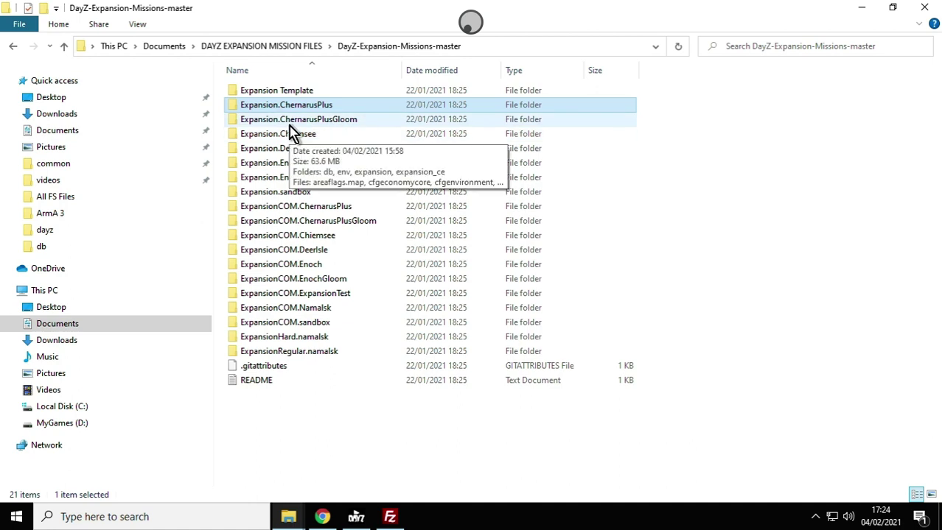
click(322, 517)
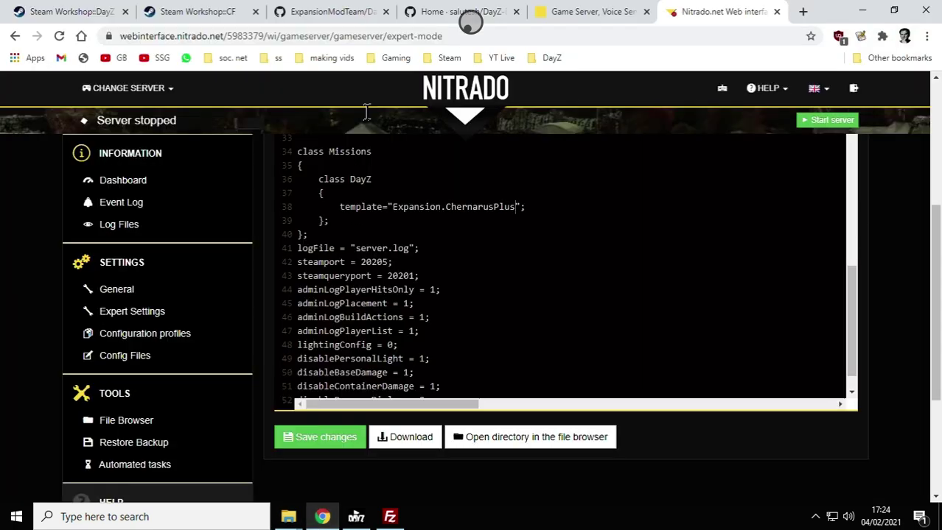
- Look over the DayZ-Expansion-Missions repository and the introduction of the DayZ-Expansion-Scripts wiki on GitHub
click(322, 11)
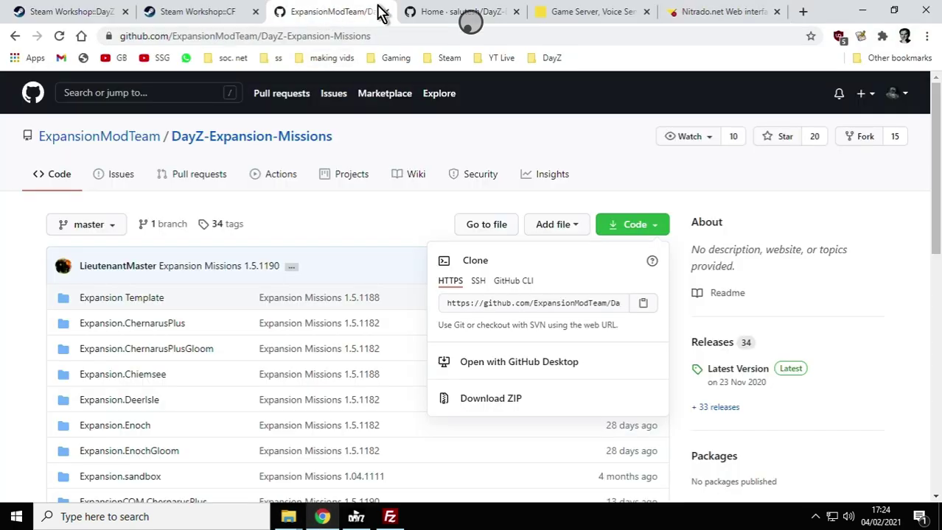
click(435, 12)
scroll(374, 265, down, 5)
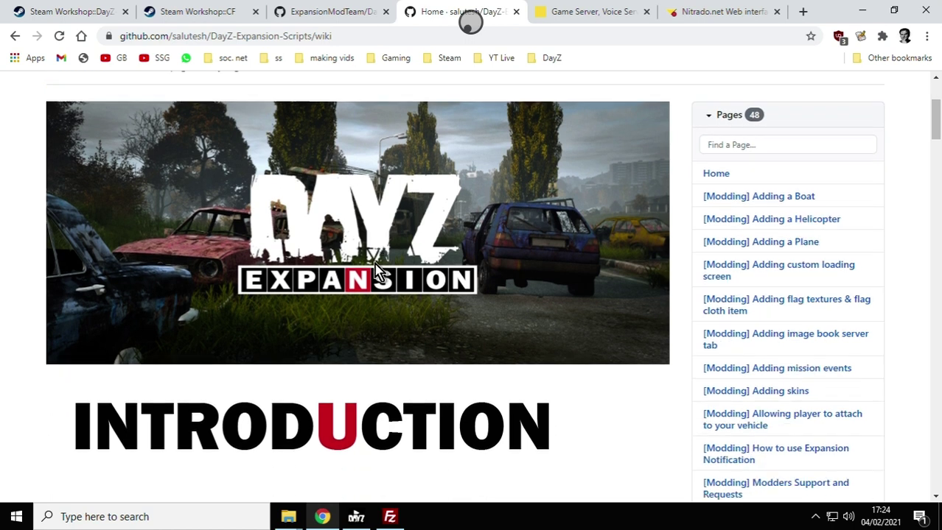
scroll(376, 269, down, 2)
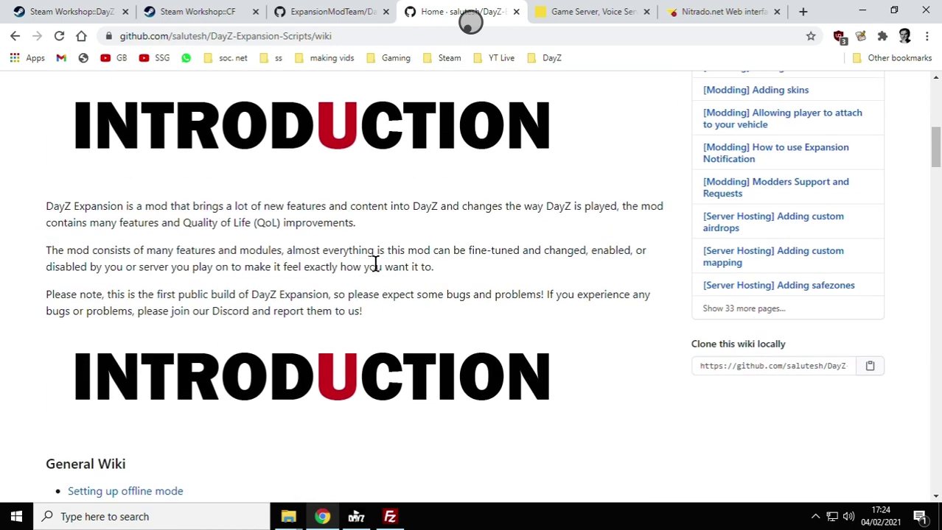
scroll(499, 147, up, 3)
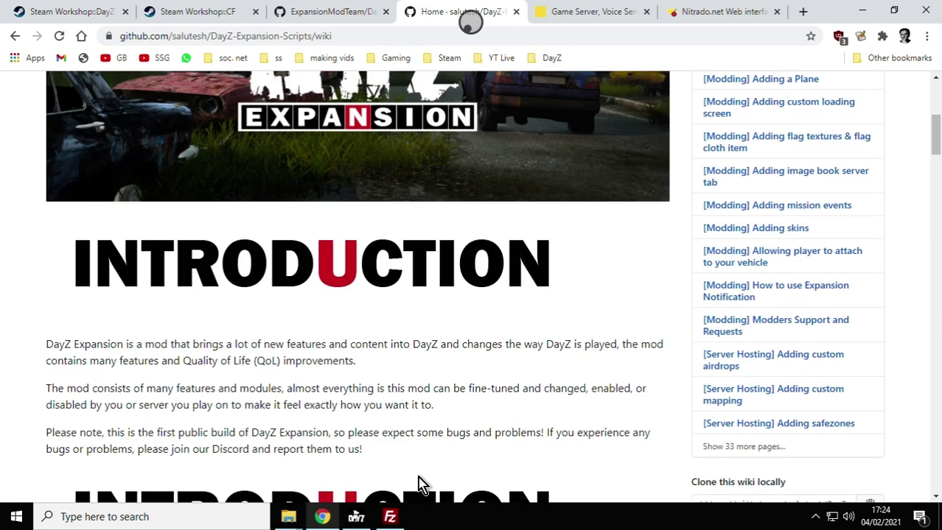
- Return to the Nitrado web interface with serverDZ.cfg open, start the stopped server and confirm the start
click(692, 14)
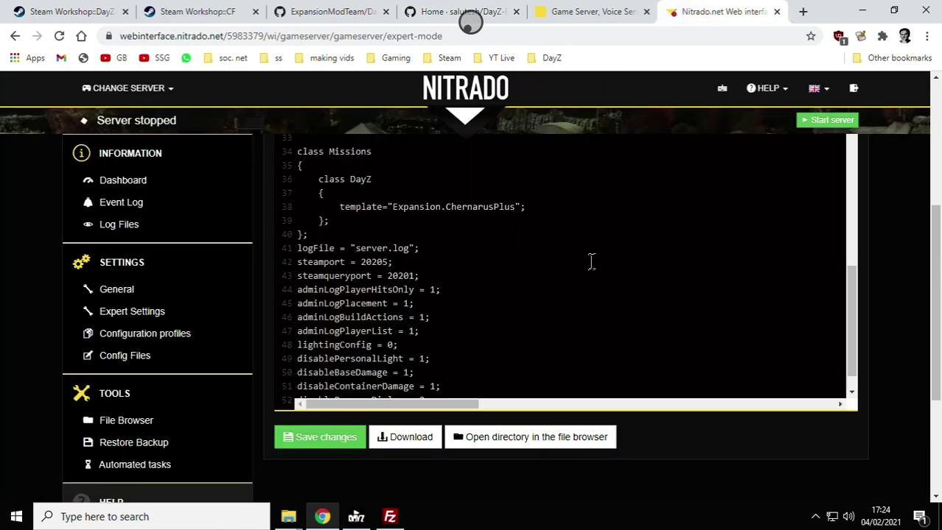
scroll(537, 271, up, 2)
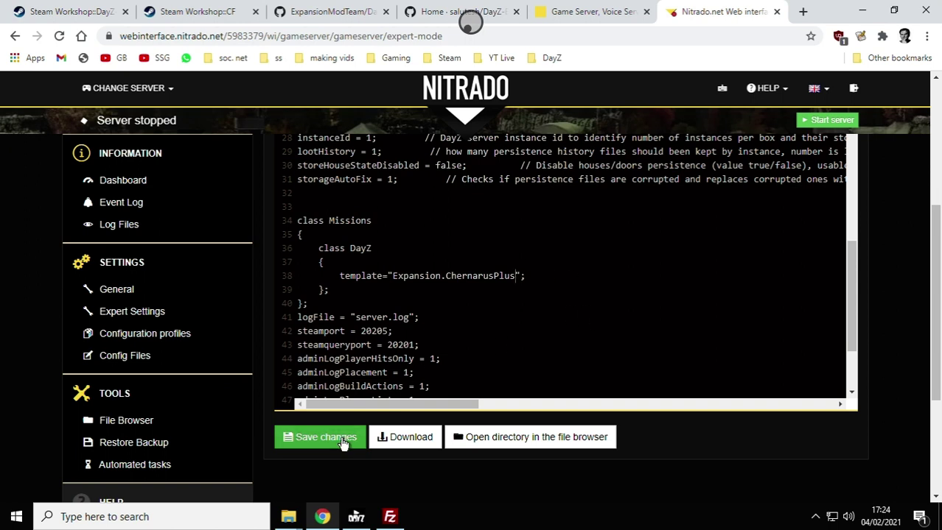
click(826, 120)
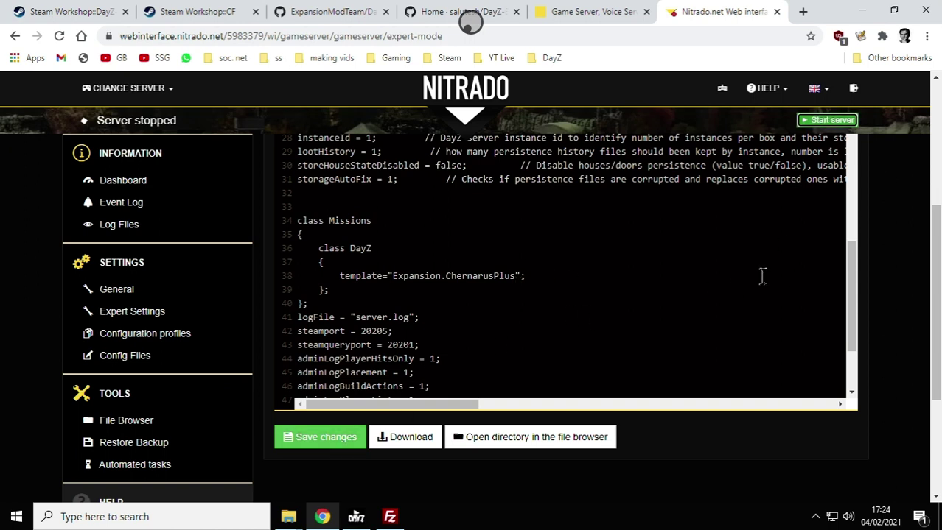
click(640, 207)
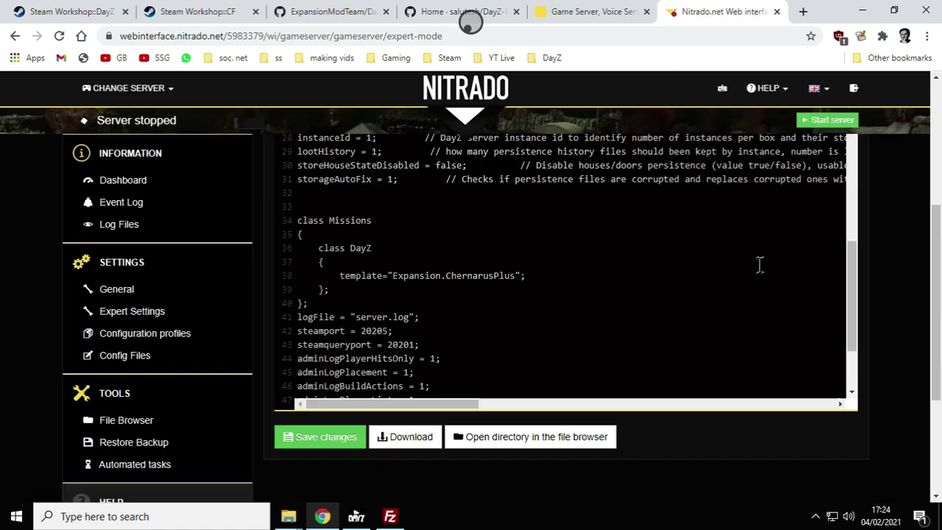
scroll(783, 360, up, 5)
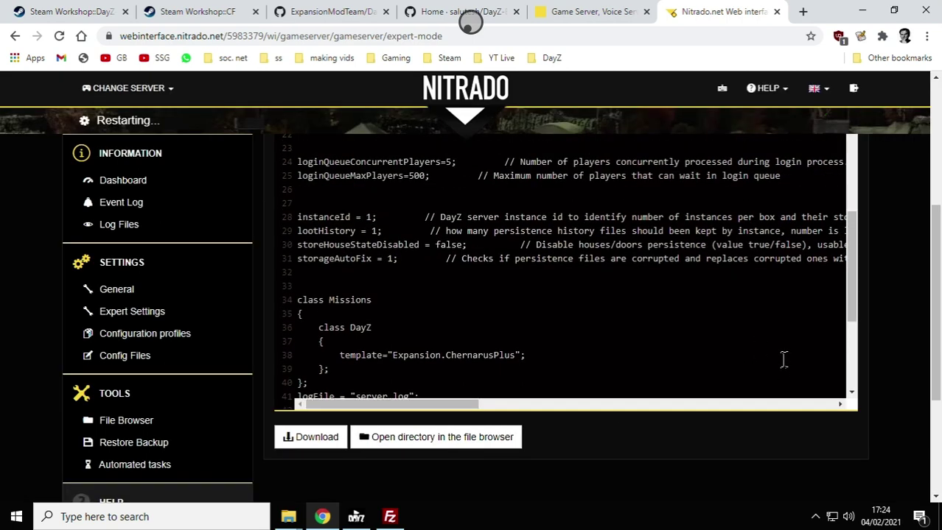
- Review the required items on the DayZ-Expansion Steam Workshop page
click(92, 13)
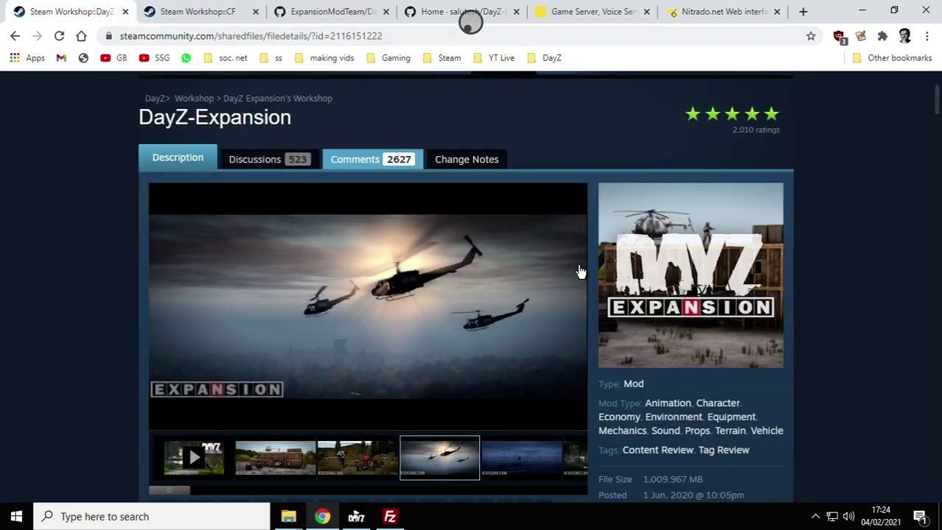
scroll(719, 337, down, 1)
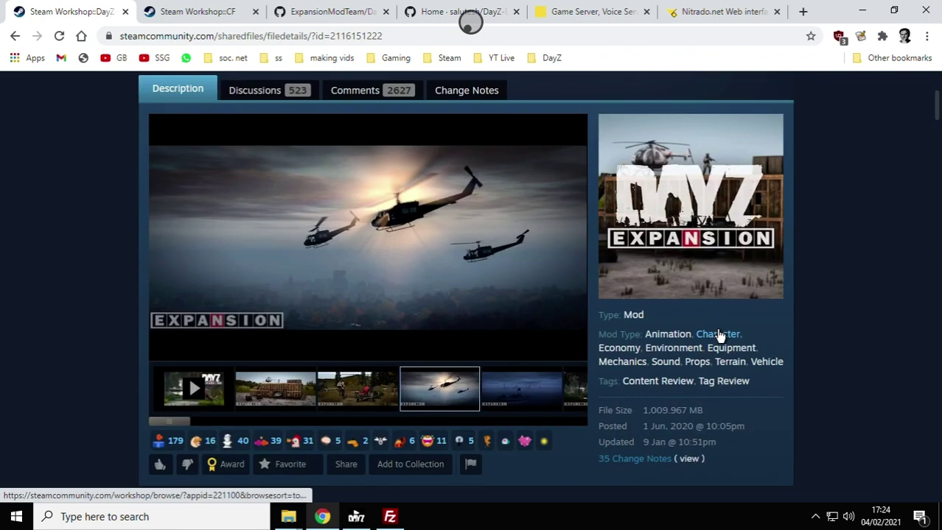
scroll(720, 337, down, 2)
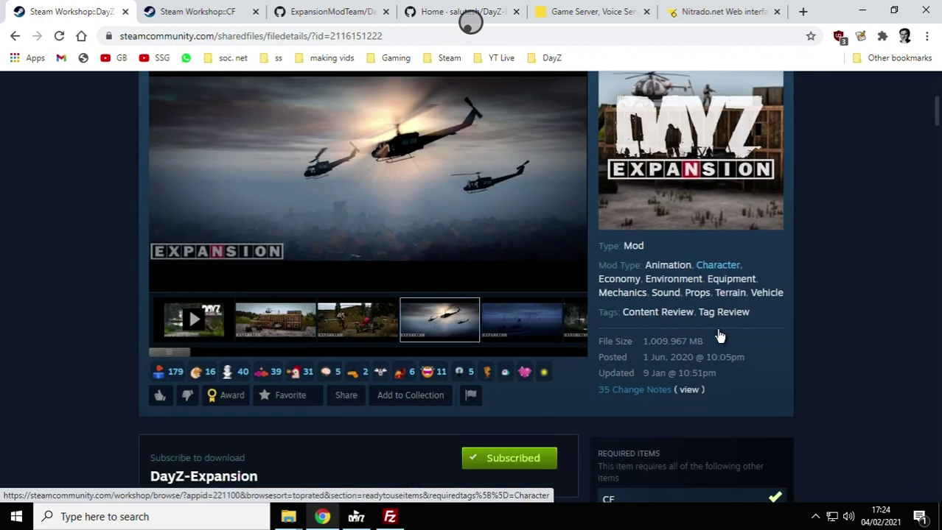
scroll(720, 337, down, 1)
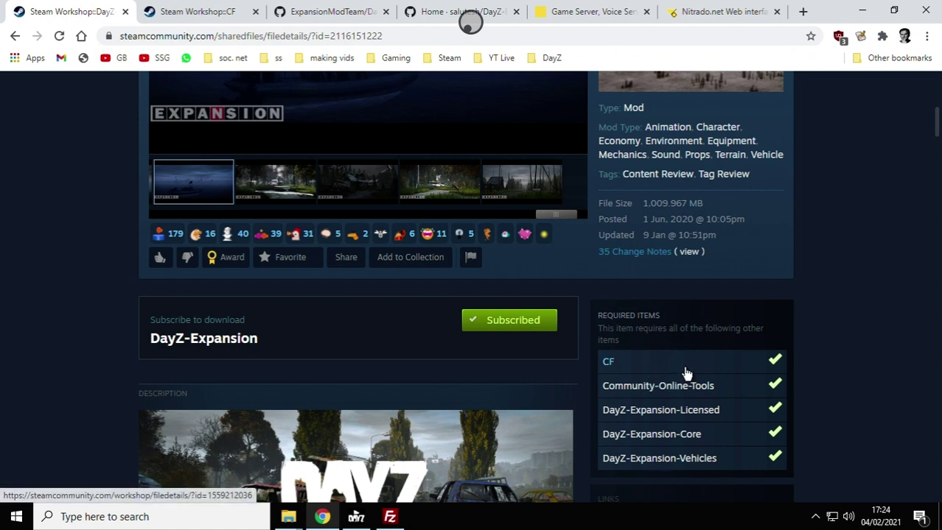
scroll(437, 380, up, 3)
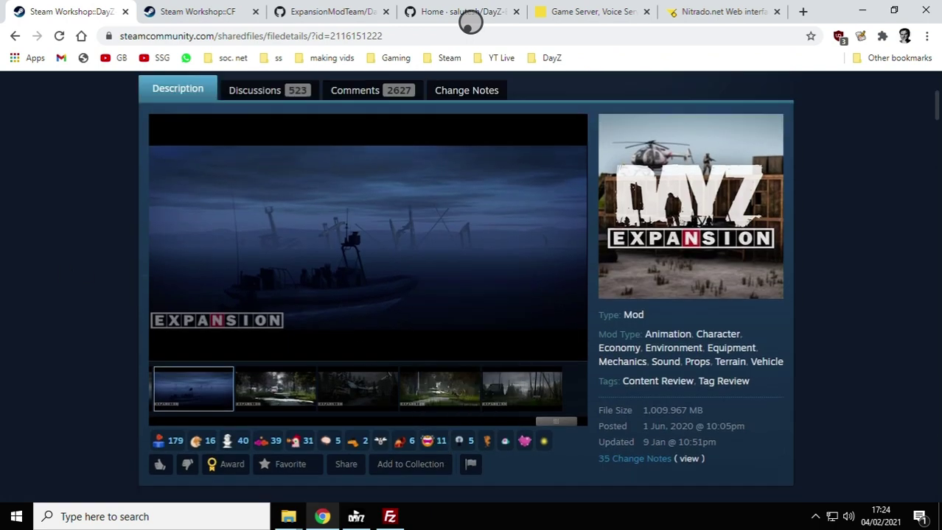
scroll(65, 274, up, 1)
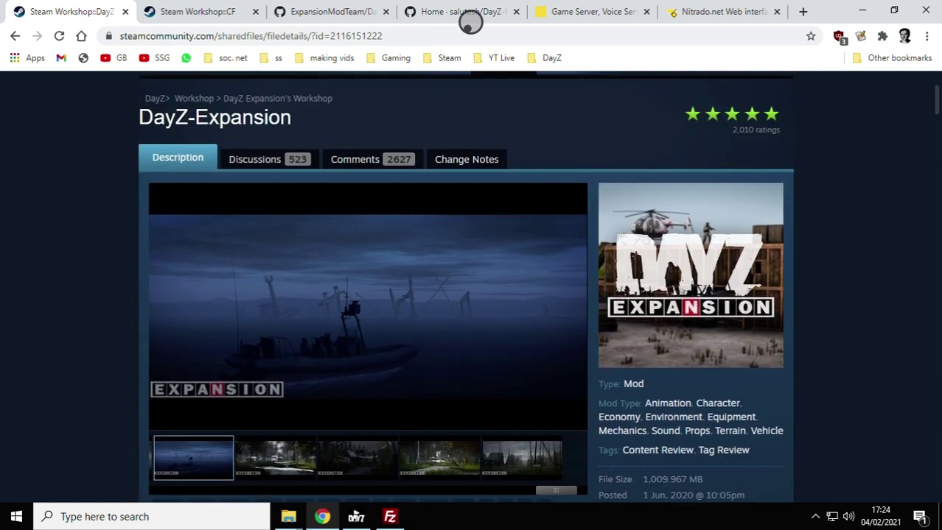
- Switch to FileZilla, refresh the server's config folder and inspect the contents of its ExpansionMod folder
click(397, 519)
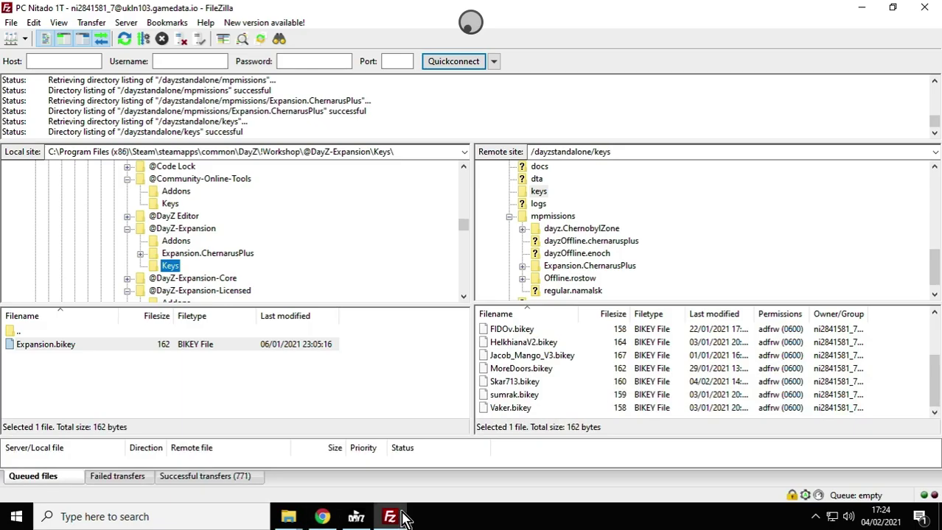
click(509, 216)
click(508, 205)
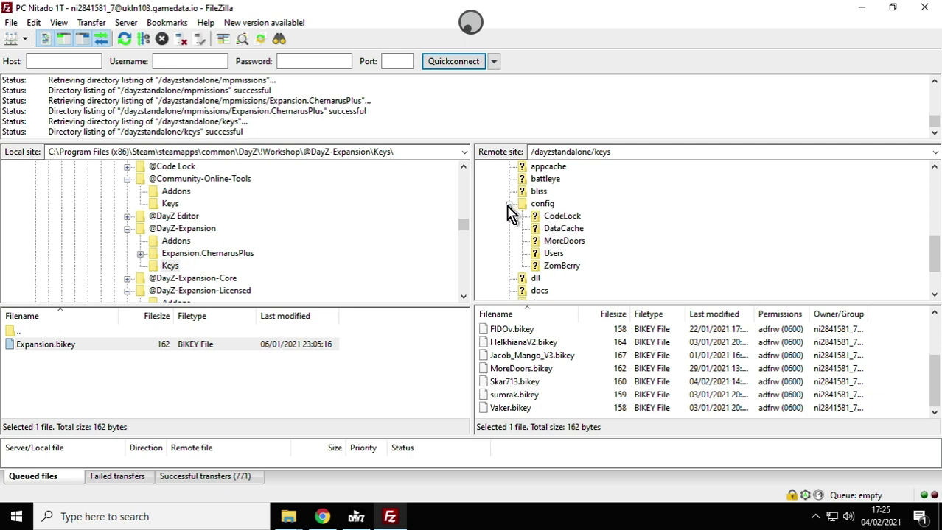
click(552, 211)
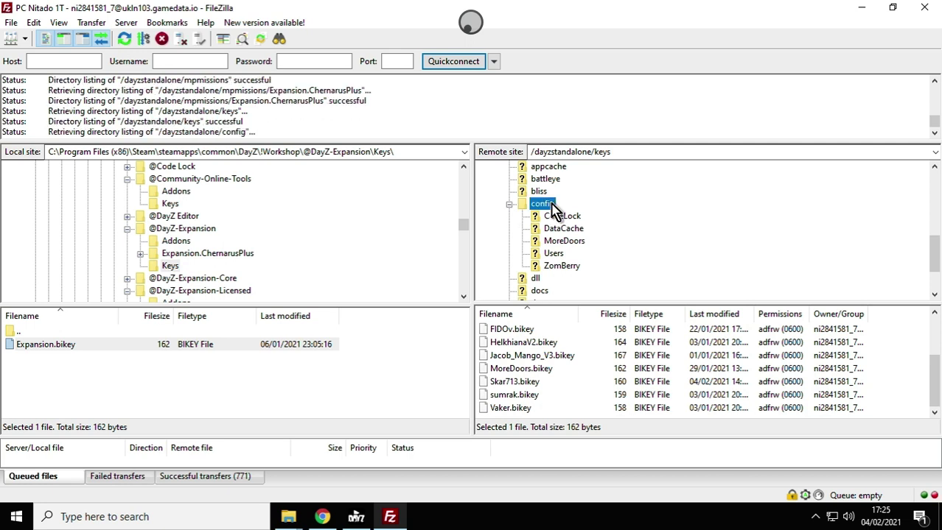
click(552, 212)
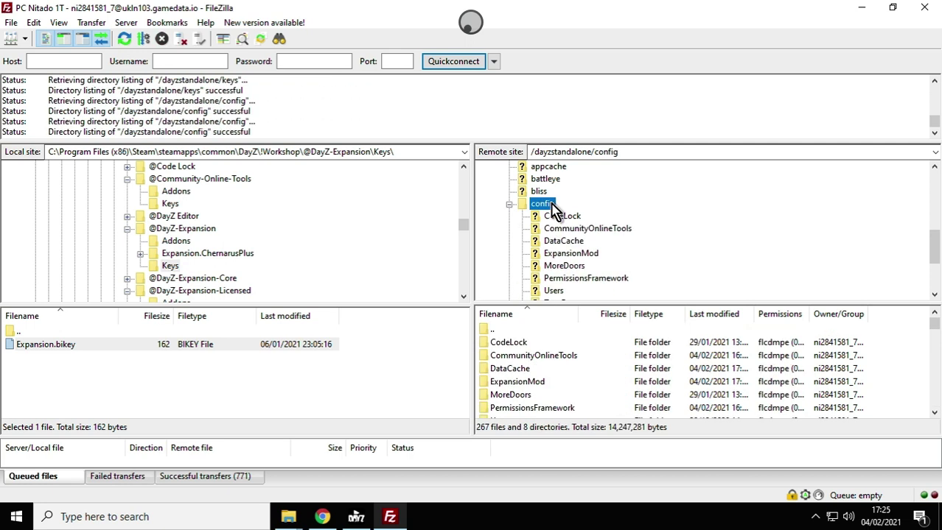
click(568, 259)
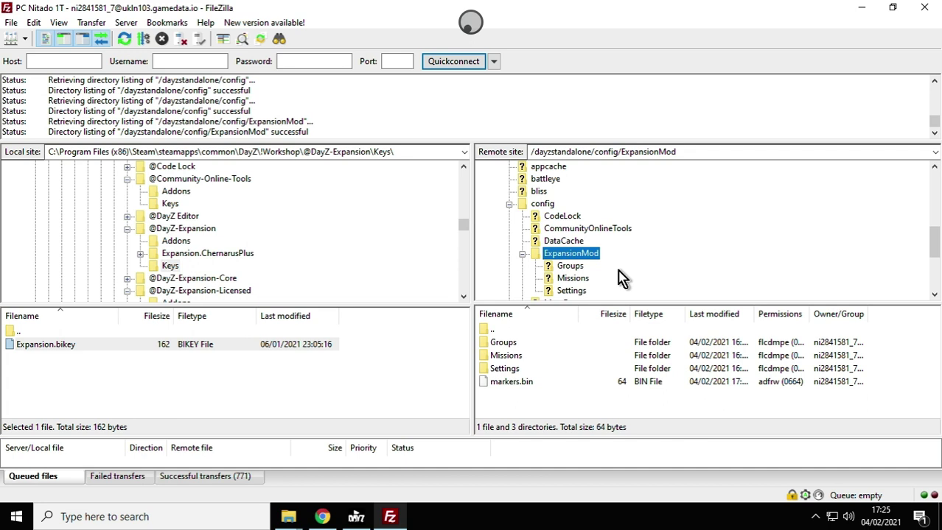
click(522, 255)
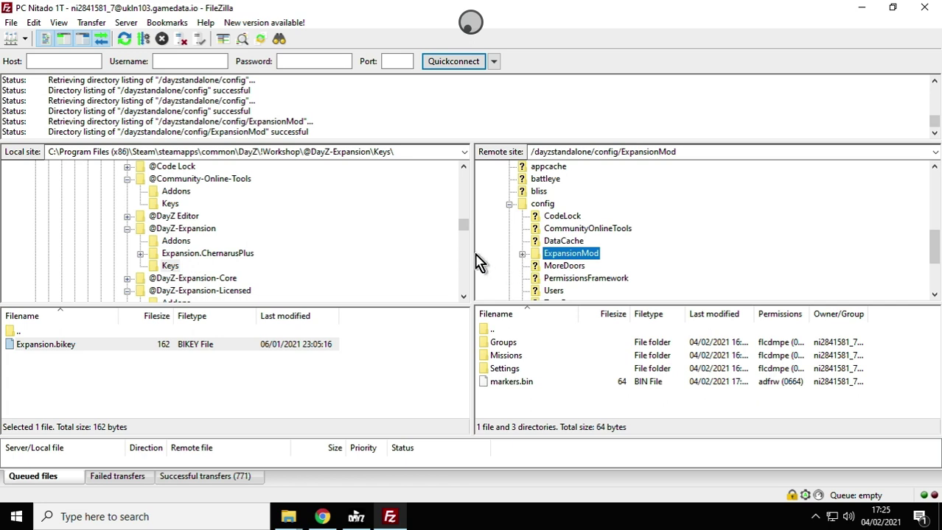
- Return to Chrome and restart the game server from the Nitrado web interface, confirming the restart
click(322, 517)
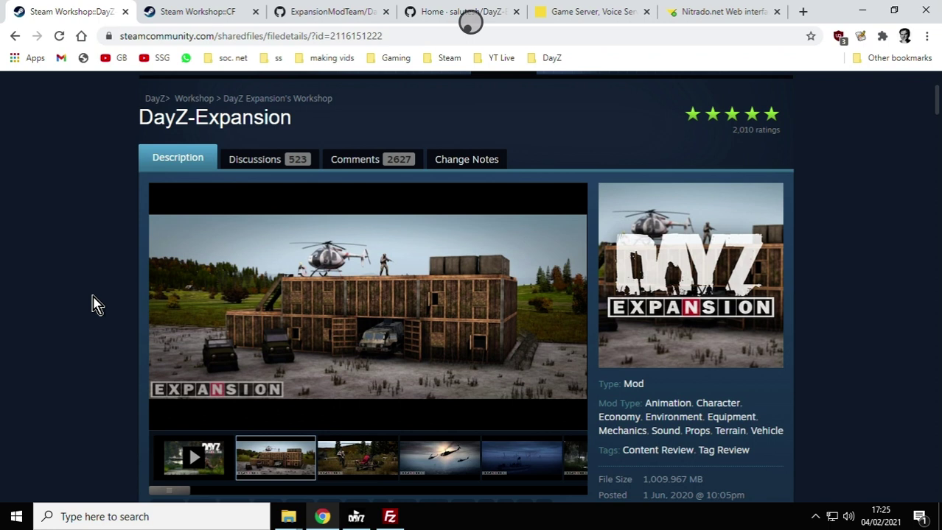
click(706, 13)
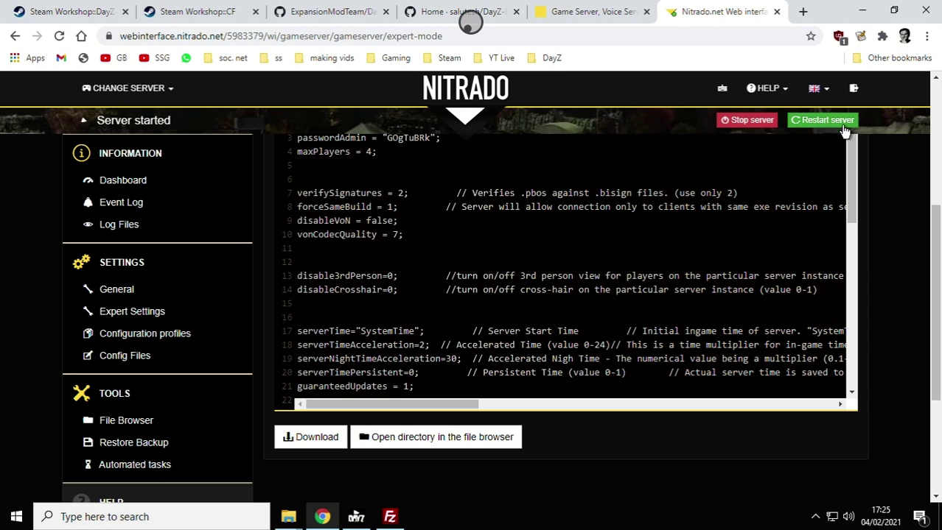
scroll(825, 129, up, 3)
scroll(663, 234, up, 1)
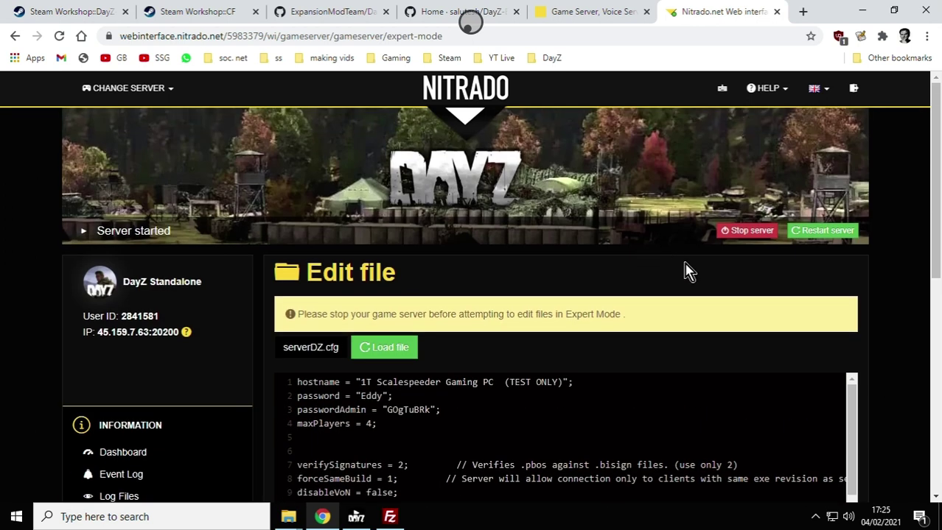
click(826, 235)
click(622, 208)
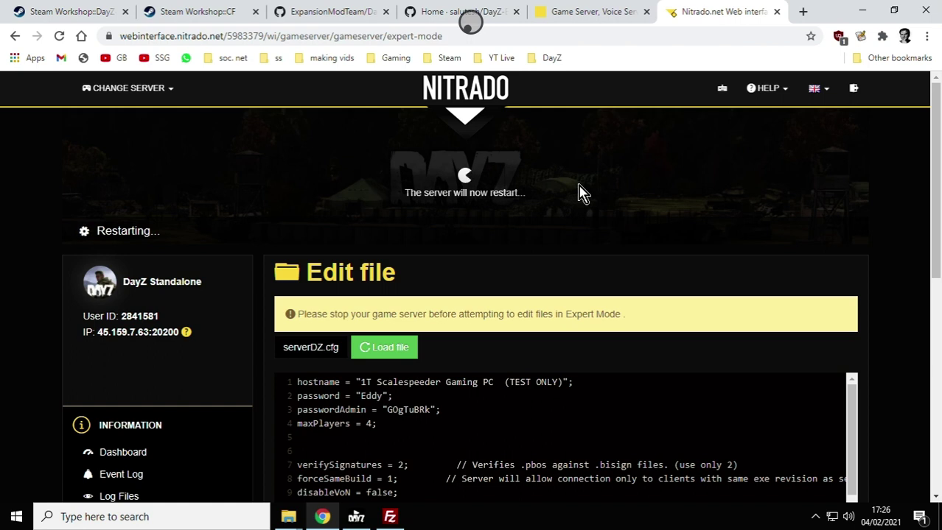
- Go back to the DayZ-Expansion Steam Workshop page and look through the mod details down to the required items
click(67, 12)
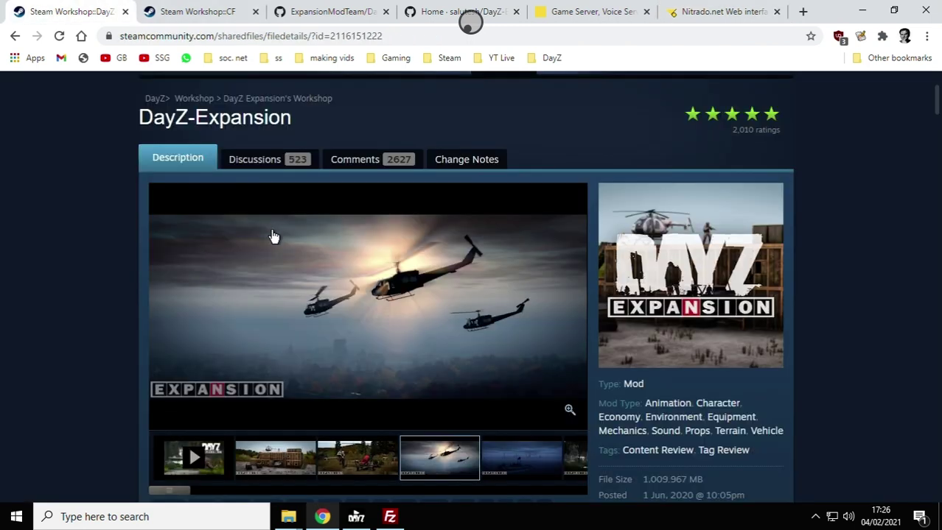
scroll(284, 244, down, 4)
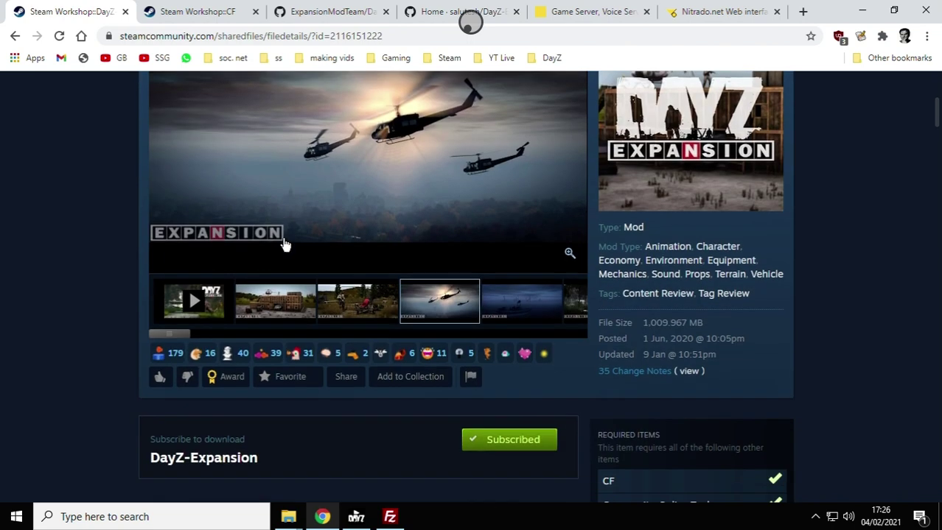